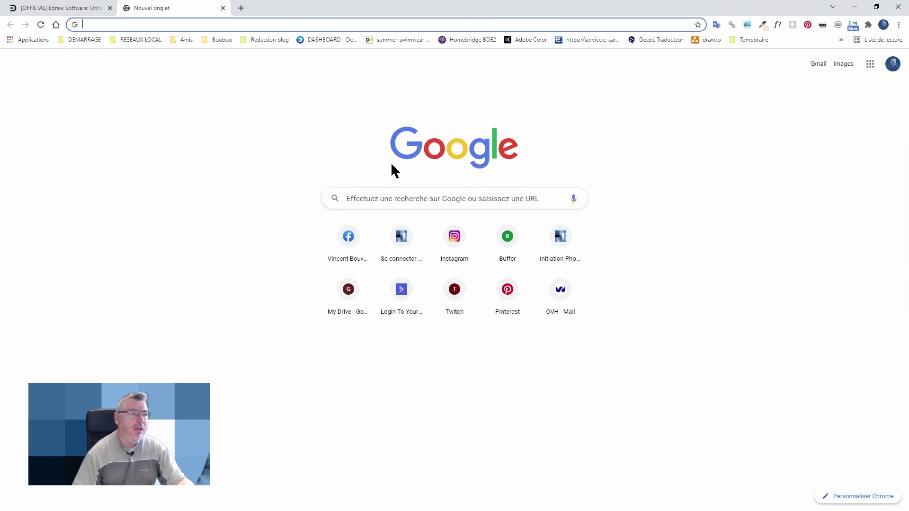
# Search Google for "mindmap" and show the image results.
pyautogui.click(406, 200)
pyautogui.write('mindmap')
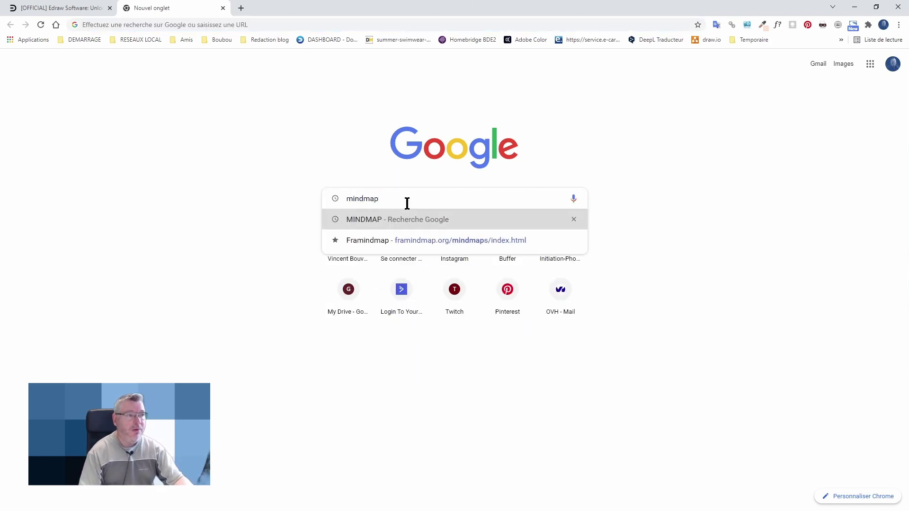
pyautogui.press('Return')
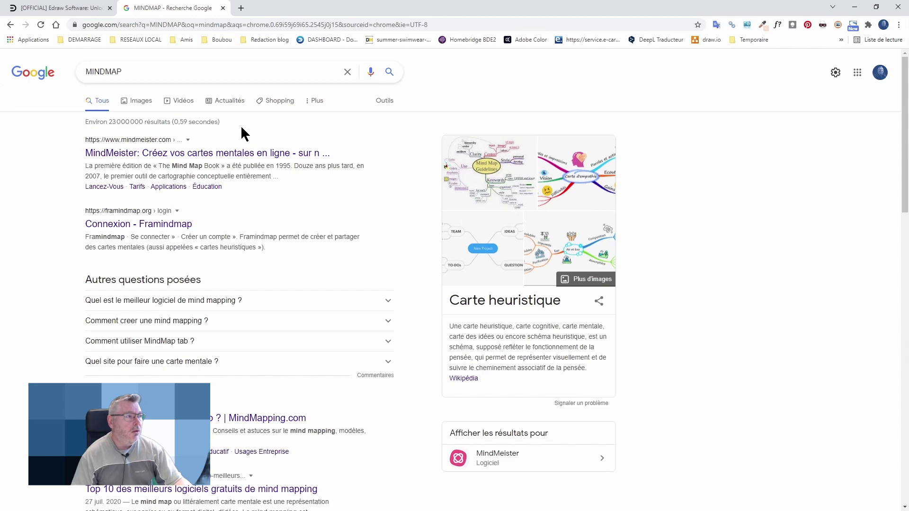
pyautogui.click(137, 101)
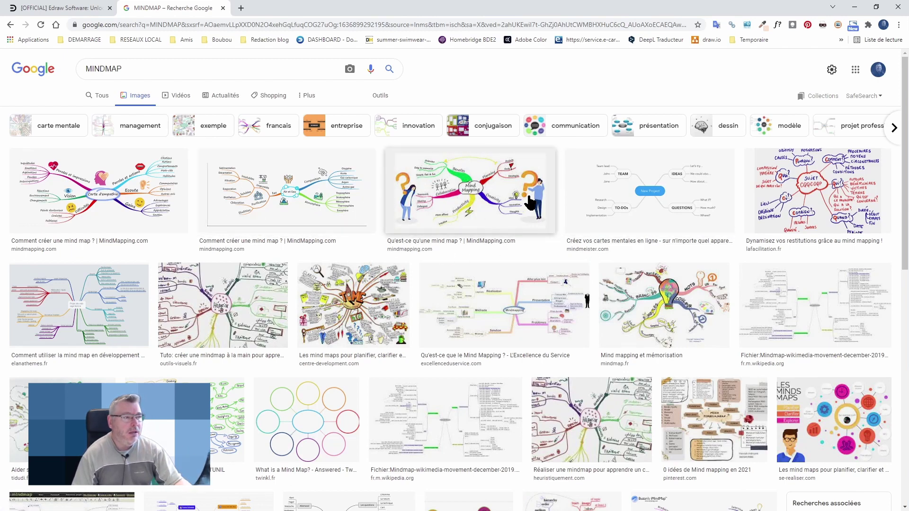
# Enlarge the "Carte d'empathie" image and browse through the following mind map examples up to the handwritten "Hépatite B" map.
pyautogui.click(124, 199)
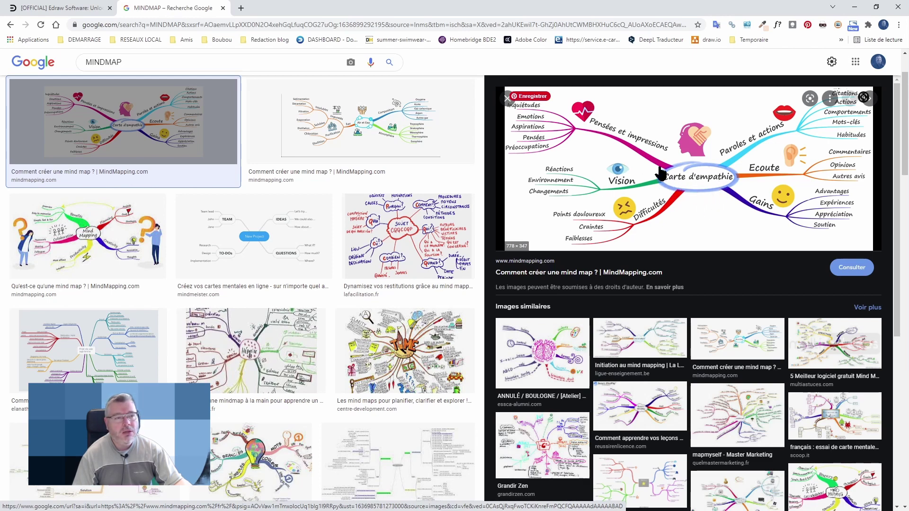
pyautogui.press('Right')
pyautogui.press('Right')
pyautogui.press('Right')
pyautogui.press('Right')
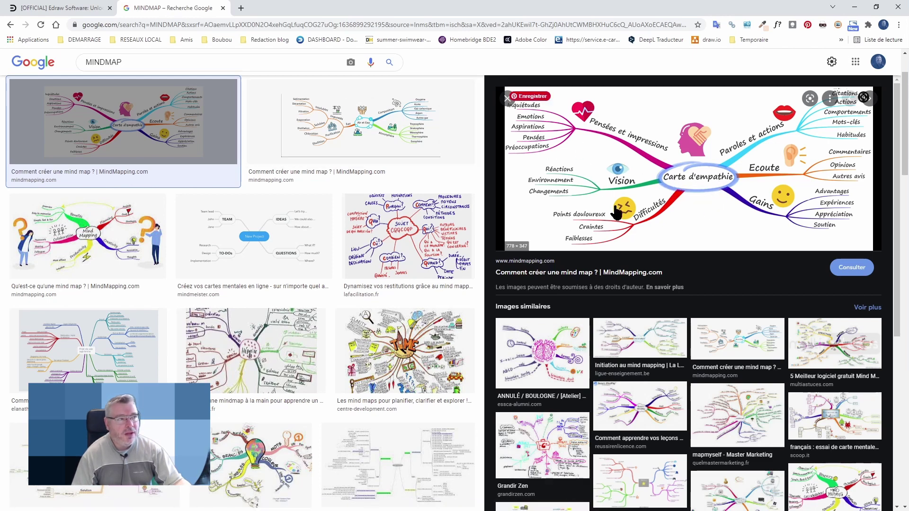
pyautogui.press('Right')
pyautogui.press('Right')
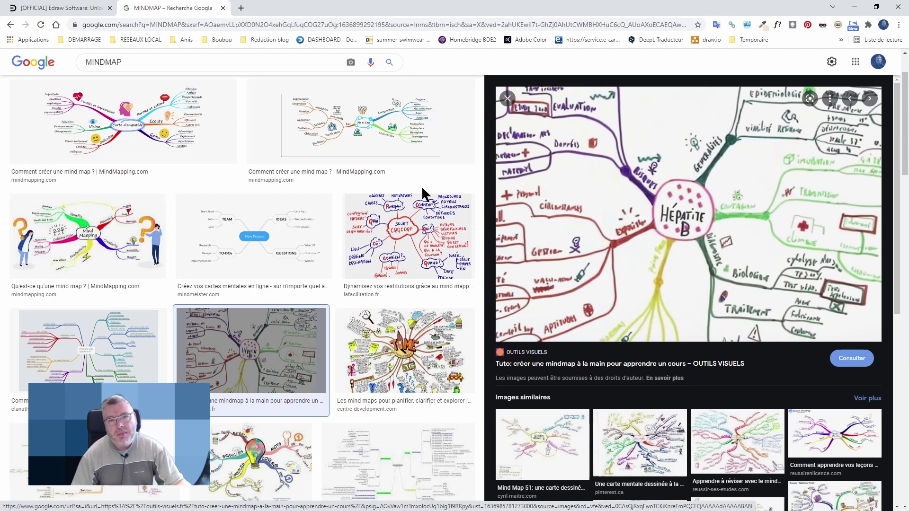
# Close the mind map image results and search Google for "edraw mindmap" in a new tab.
pyautogui.click(62, 8)
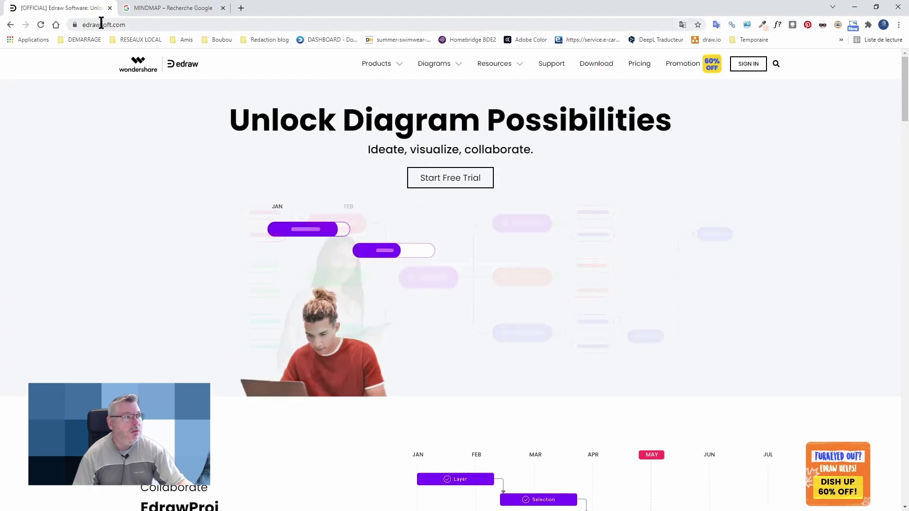
pyautogui.click(184, 13)
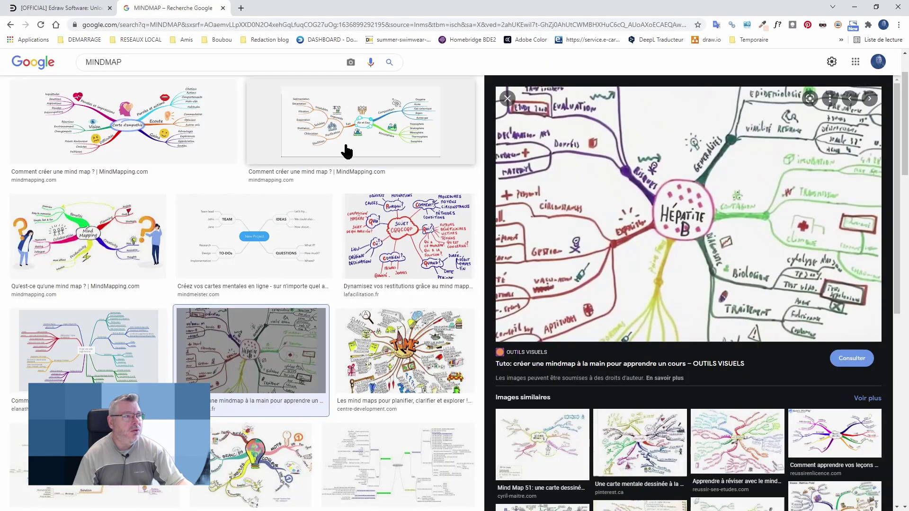
pyautogui.middleClick(179, 10)
pyautogui.click(129, 9)
pyautogui.click(395, 197)
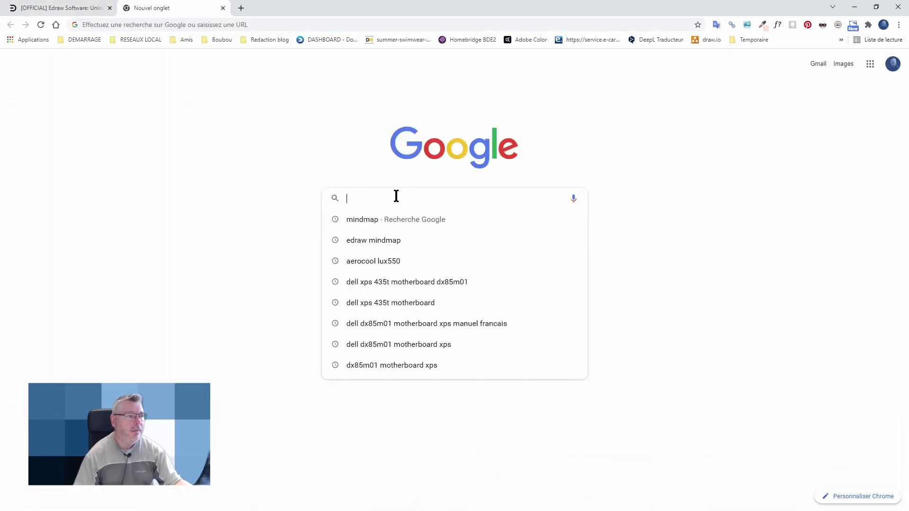
pyautogui.write('edraw')
pyautogui.press('Return')
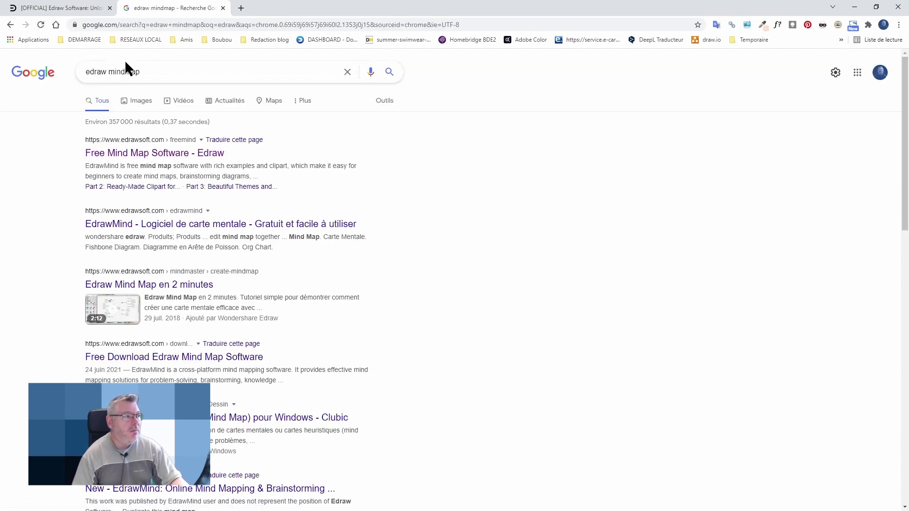
# Open the "Free Mind Map Software - Edraw" result, dismiss the translation offer and go to Edraw's Download Center.
pyautogui.click(140, 156)
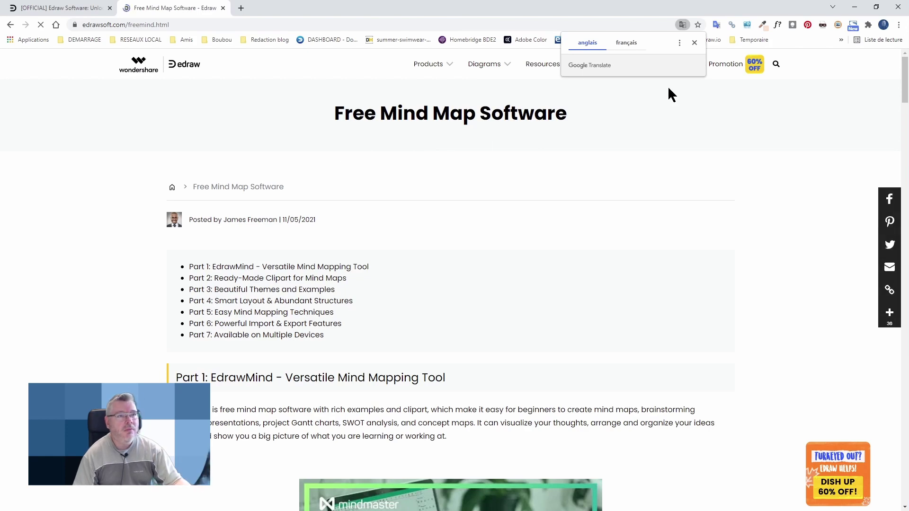
pyautogui.click(695, 41)
pyautogui.click(637, 65)
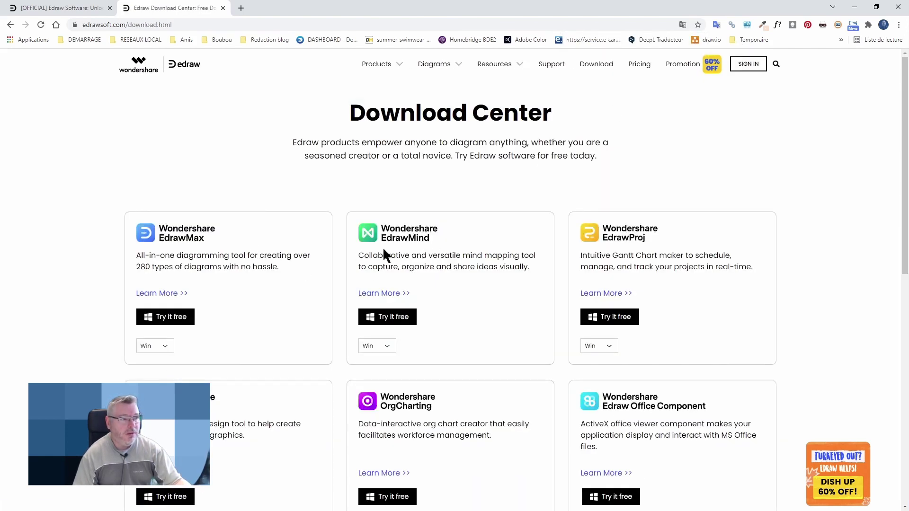
# Request the free Windows version of Wondershare EdrawMind, cancel saving the installer and close the download page.
pyautogui.click(392, 316)
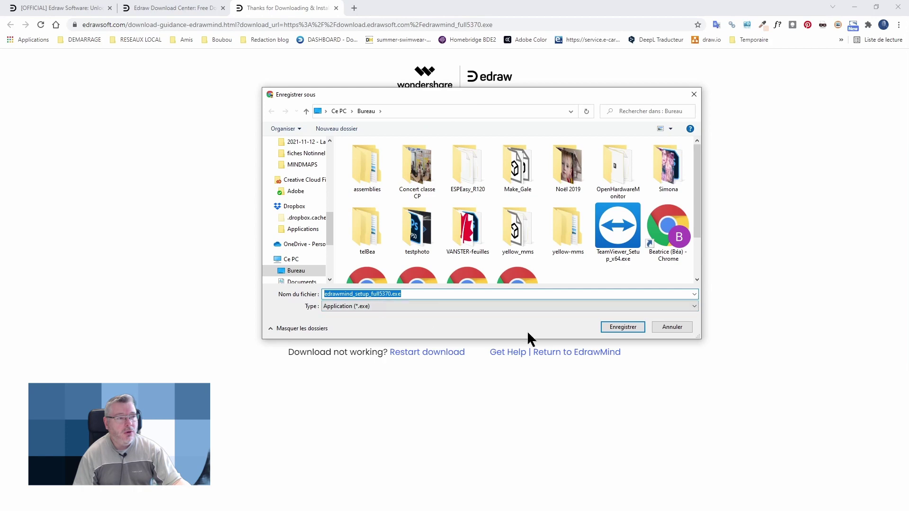
pyautogui.click(664, 325)
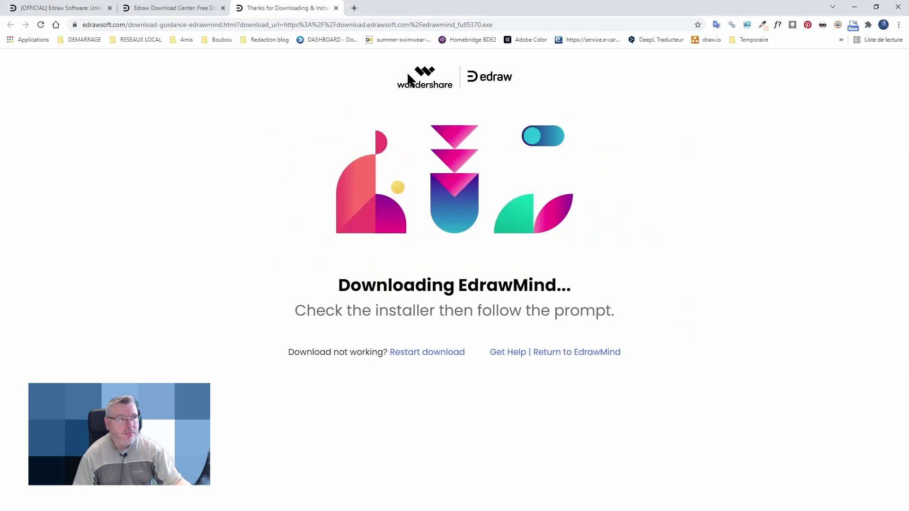
pyautogui.middleClick(300, 6)
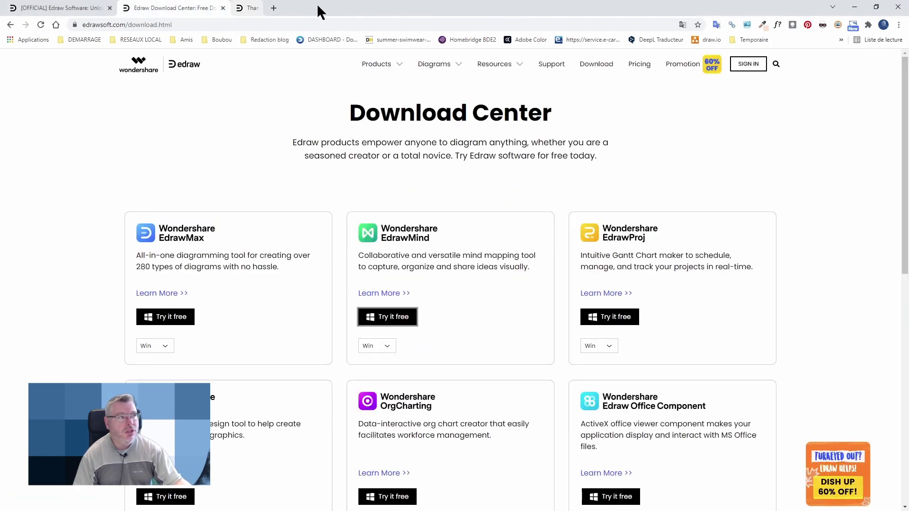
# Switch to Wondershare EdrawMind and create a new map from the blank "Carte mentale" template.
pyautogui.click(855, 7)
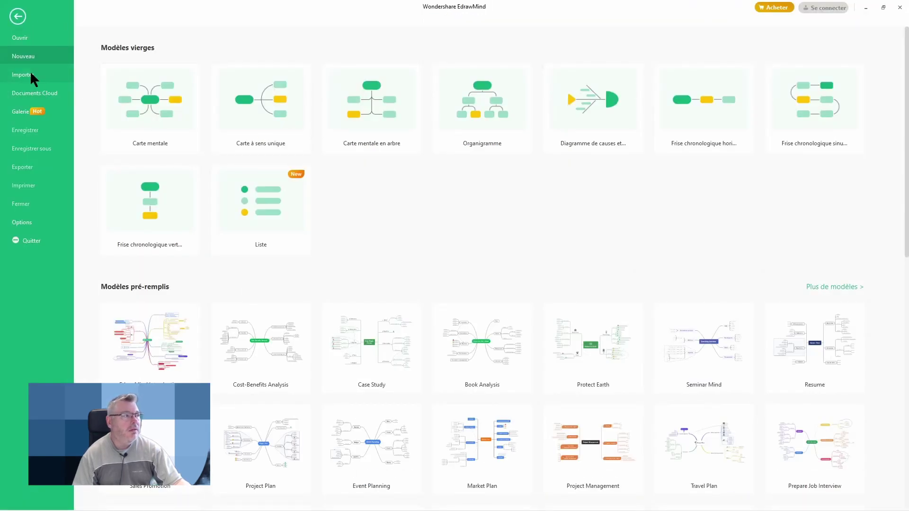
pyautogui.click(147, 110)
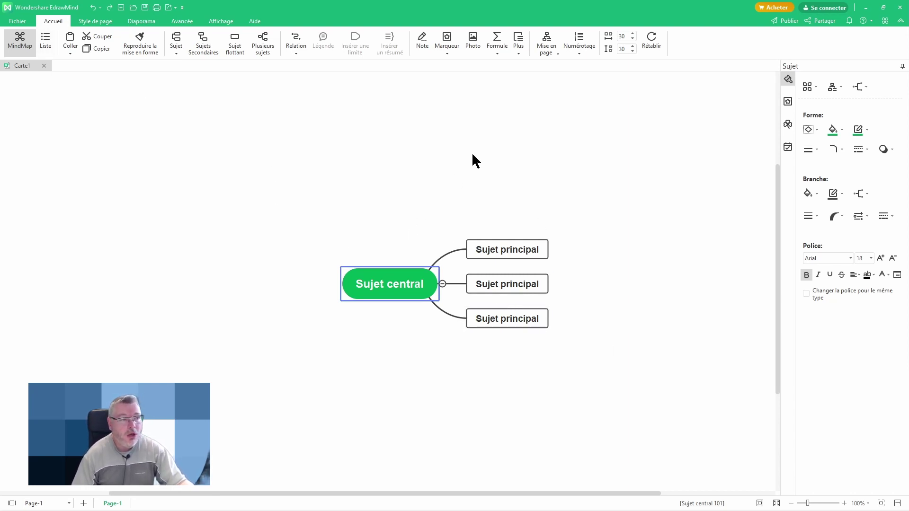
pyautogui.doubleClick(398, 284)
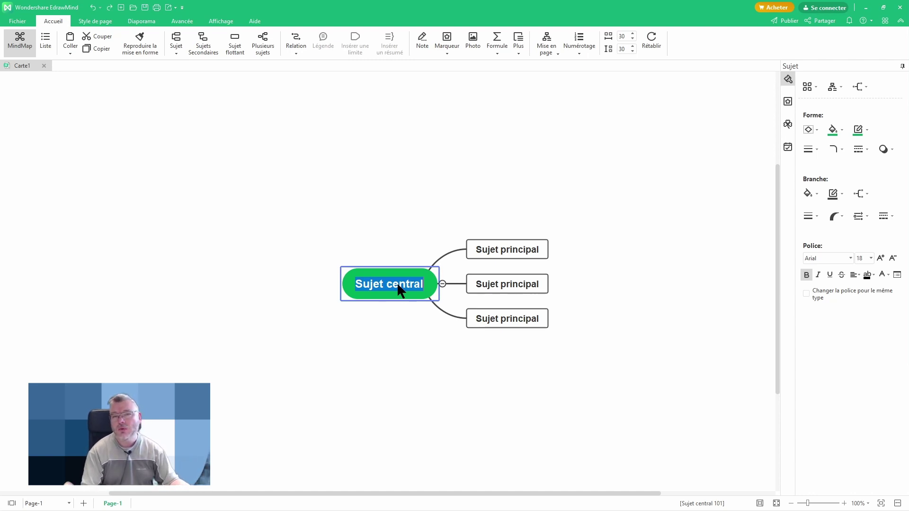
pyautogui.moveTo(396, 282); pyautogui.dragTo(512, 407)
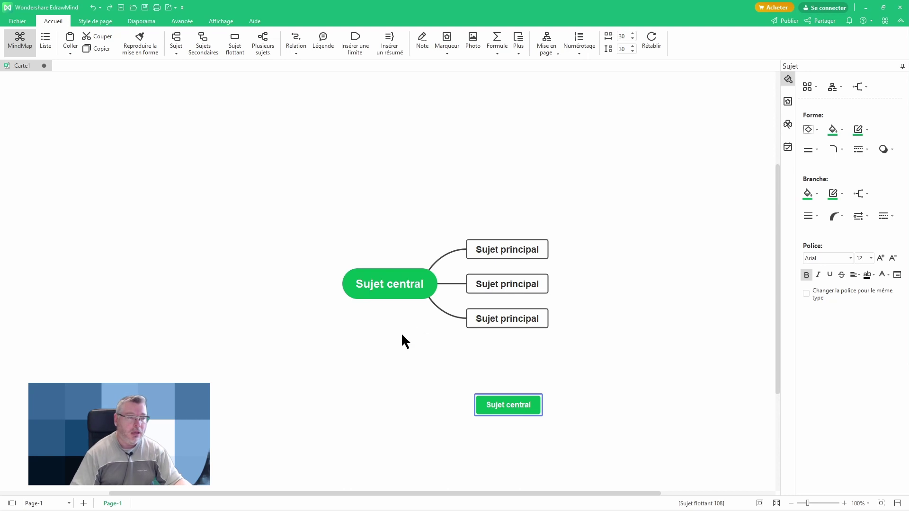
pyautogui.hotkey('ctrl', 'z')
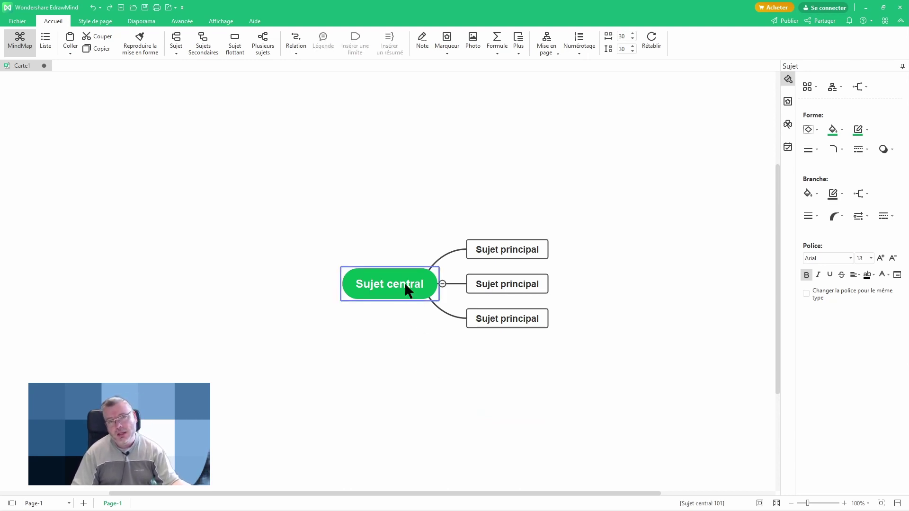
# Rename the central topic to "Environnement créatif".
pyautogui.doubleClick(393, 284)
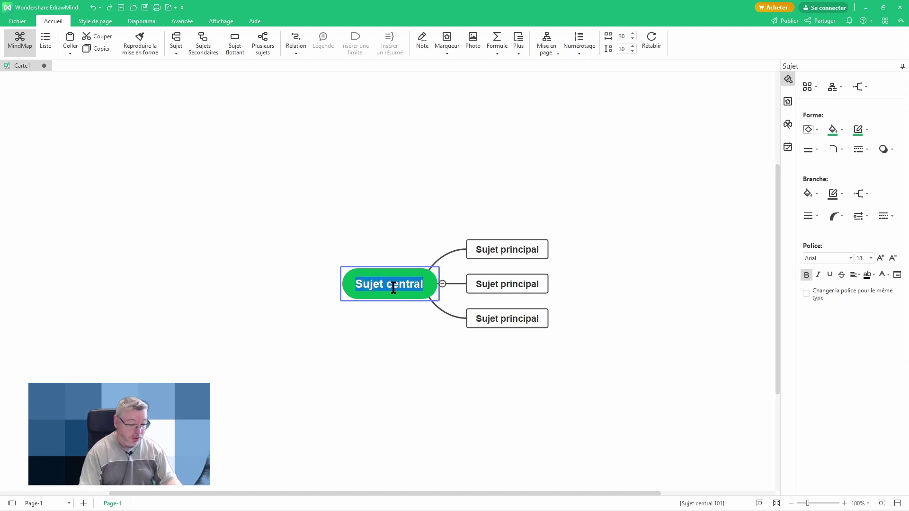
pyautogui.write('Envi')
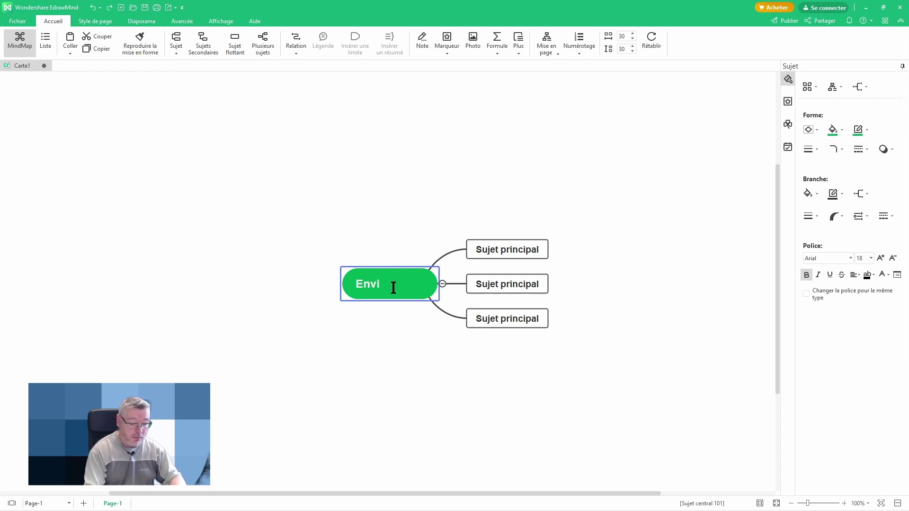
pyautogui.write('ronnement cré')
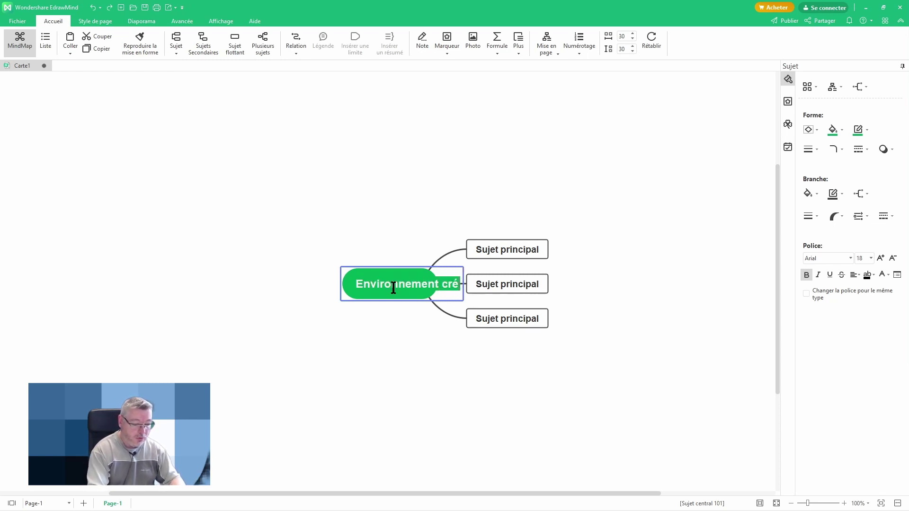
pyautogui.write('atif')
pyautogui.press('Return')
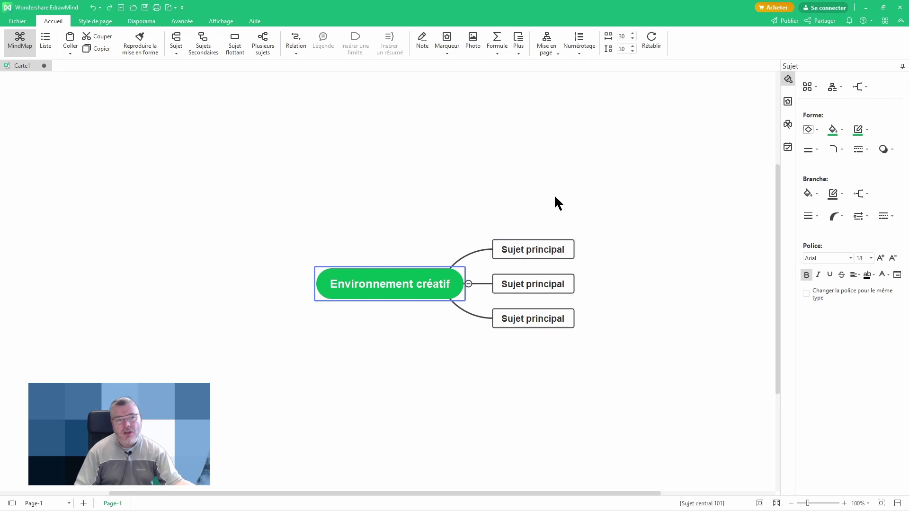
# Rename the three main topics, from the uppermost down, to "Lieu", "Outils" and "Logiciels".
pyautogui.click(540, 250)
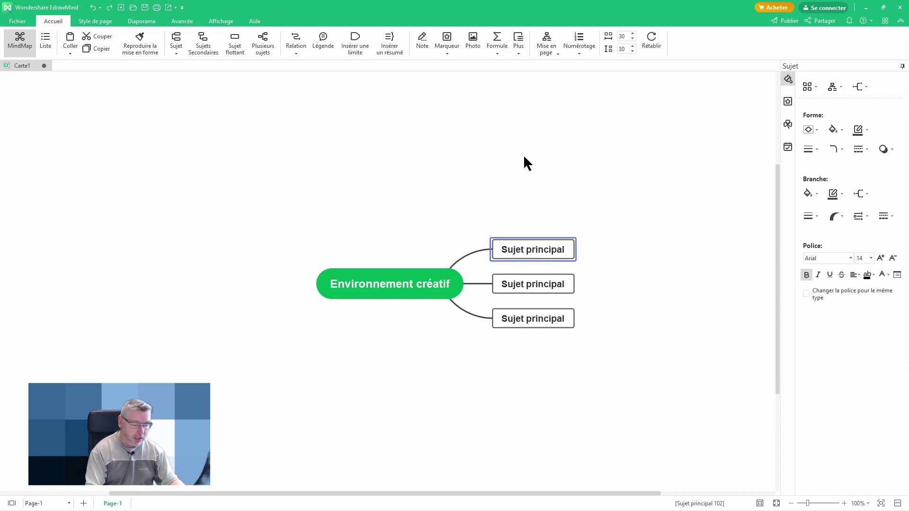
pyautogui.write('Lieu')
pyautogui.press('Return')
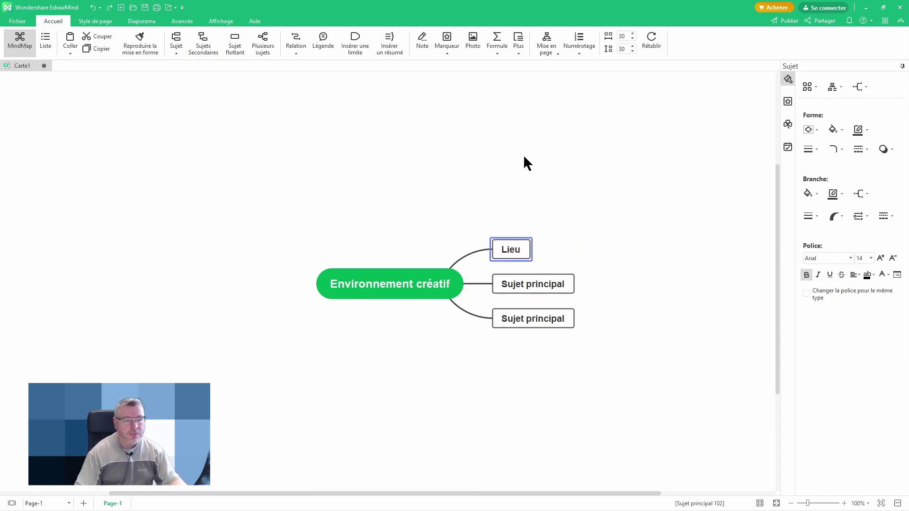
pyautogui.click(533, 283)
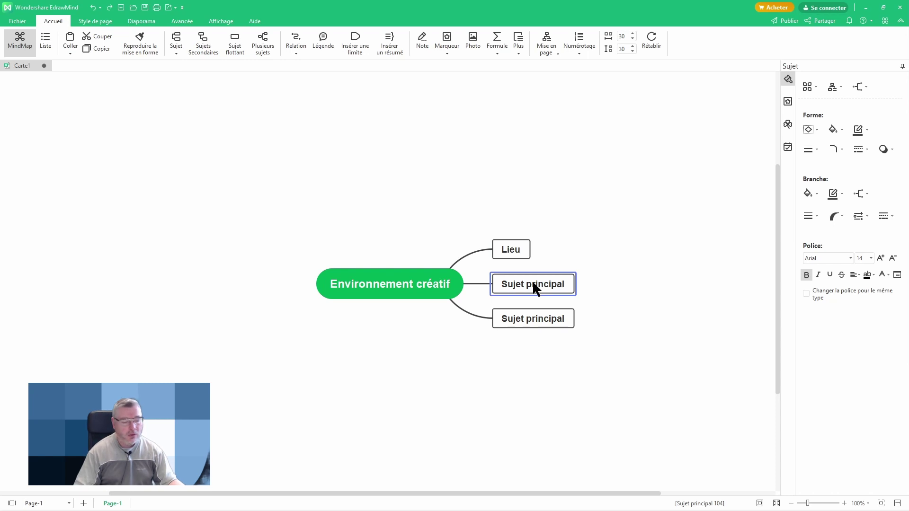
pyautogui.write('Outils')
pyautogui.press('Return')
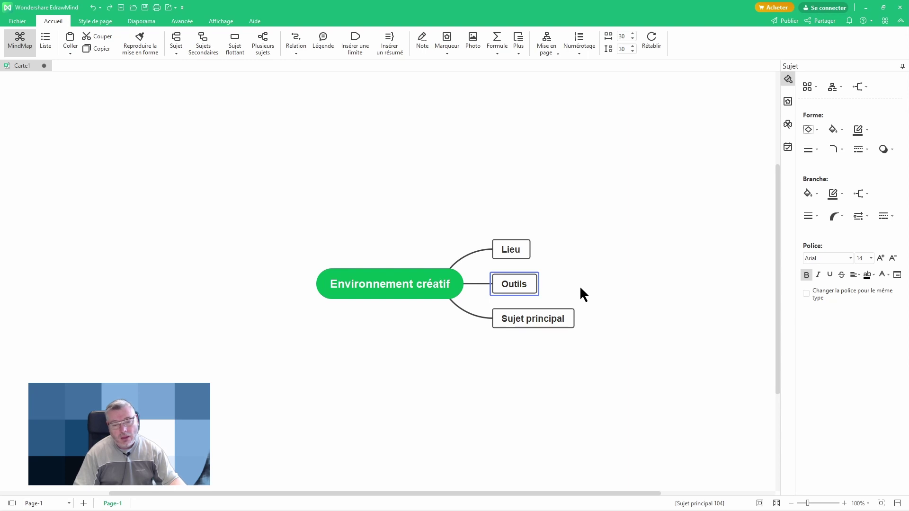
pyautogui.click(521, 315)
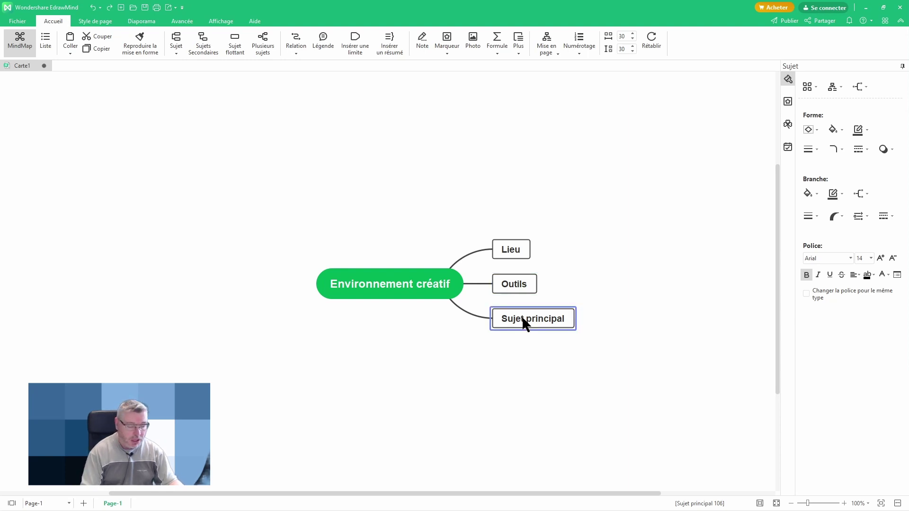
pyautogui.write('Logiciels')
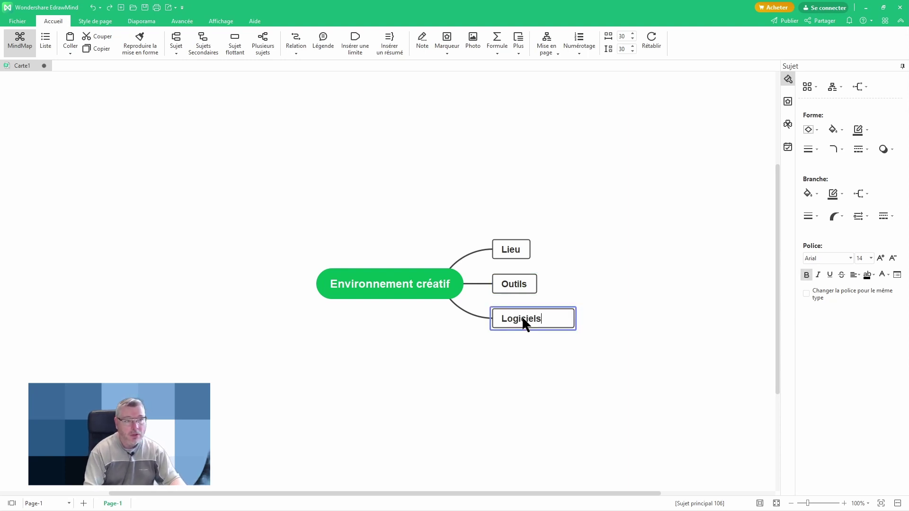
pyautogui.press('Return')
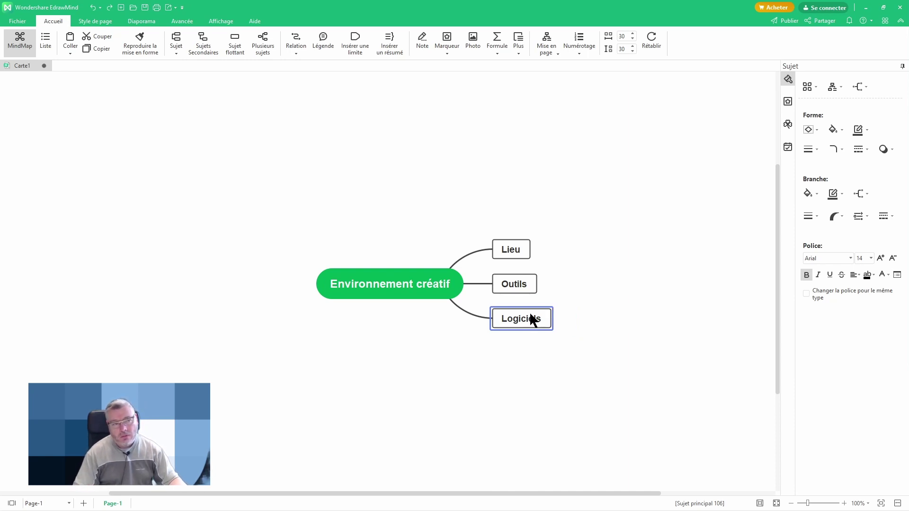
# Make "Logiciels" a subtopic of "Outils" and add a main topic named "Inspiration" below "Outils".
pyautogui.moveTo(515, 316); pyautogui.dragTo(579, 296)
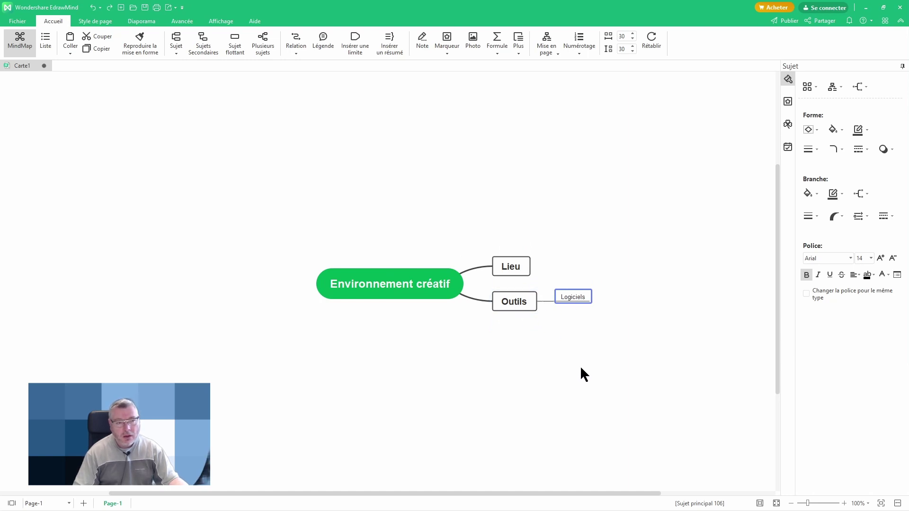
pyautogui.click(517, 305)
pyautogui.press('Return')
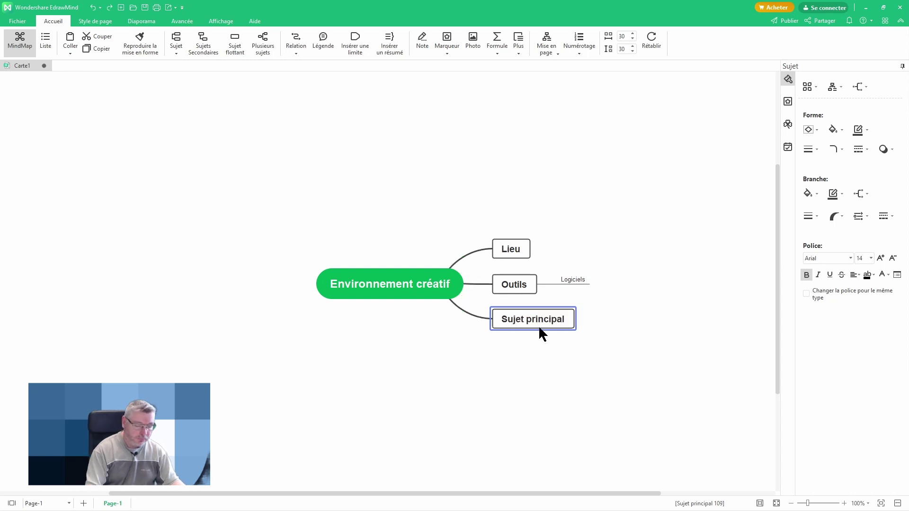
pyautogui.write('Inspiration')
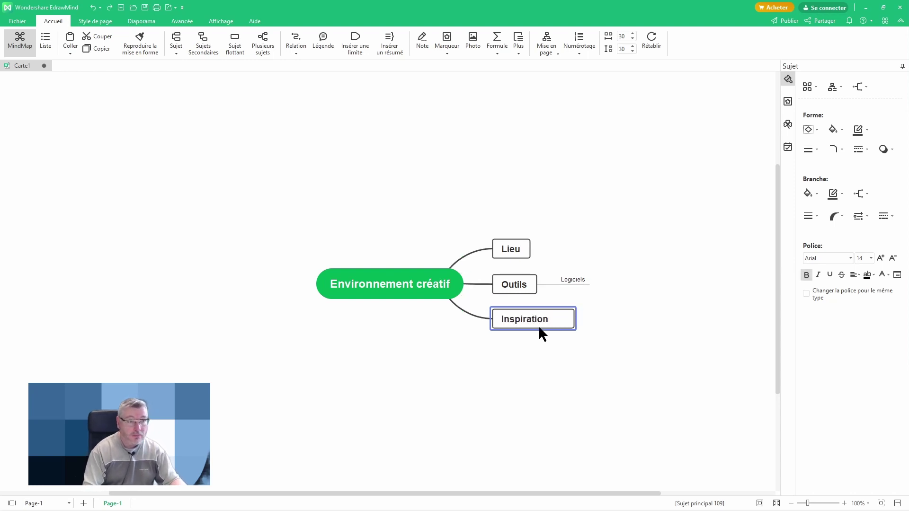
pyautogui.press('Return')
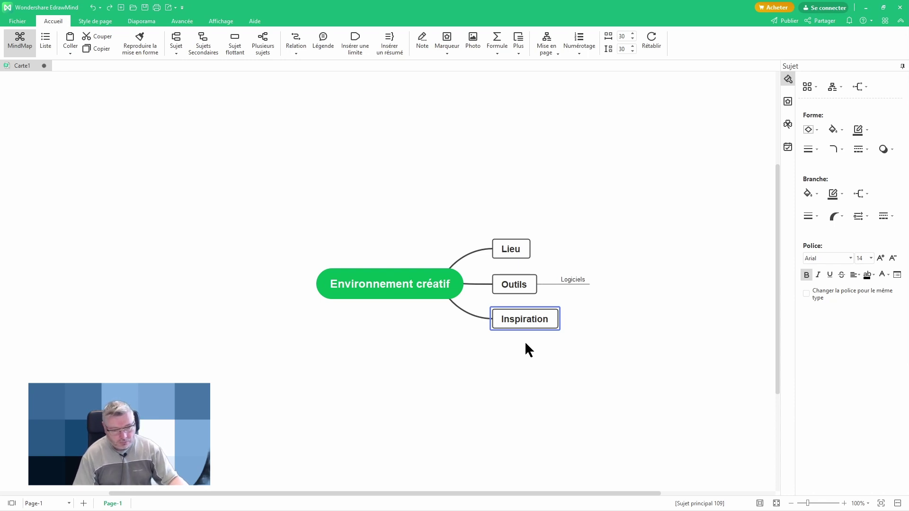
# Add a subtopic named "Bureau rangé" to the main topic "Lieu".
pyautogui.click(520, 247)
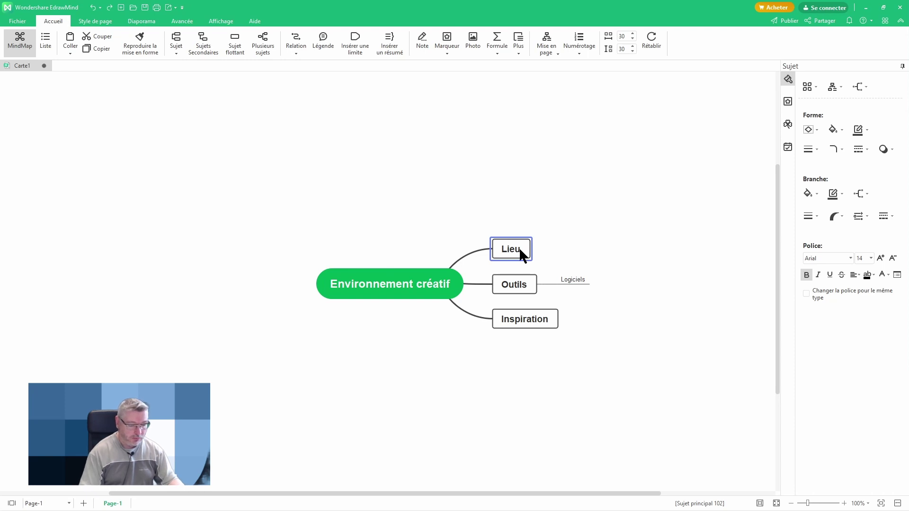
pyautogui.press('Tab')
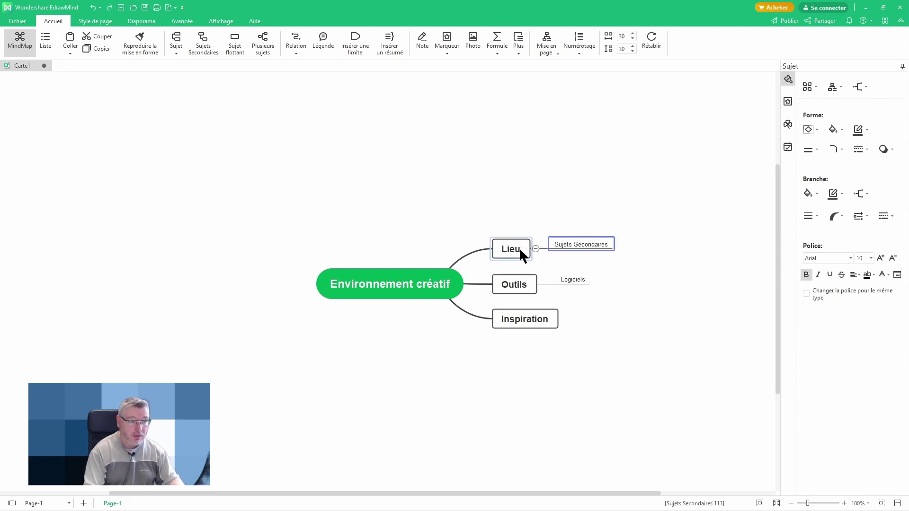
pyautogui.write('Brurea')
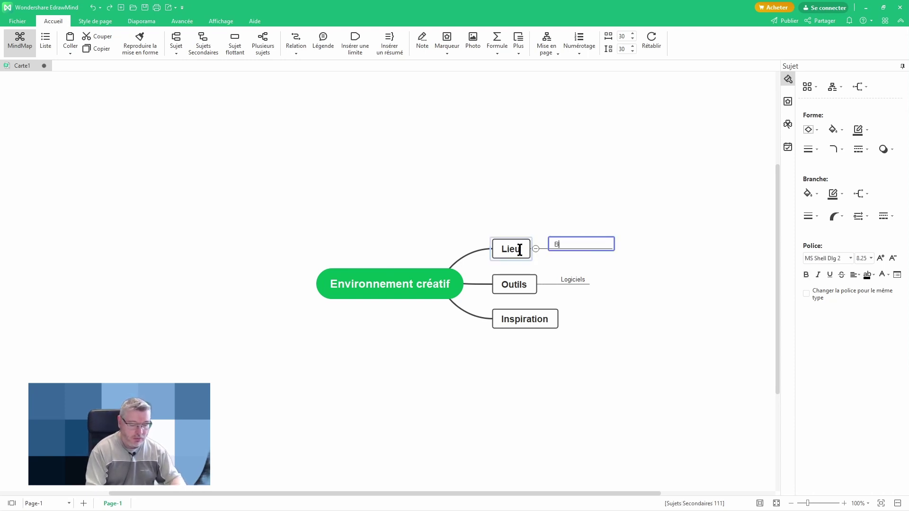
pyautogui.press('BackSpace')
pyautogui.press('BackSpace')
pyautogui.press('BackSpace')
pyautogui.press('BackSpace')
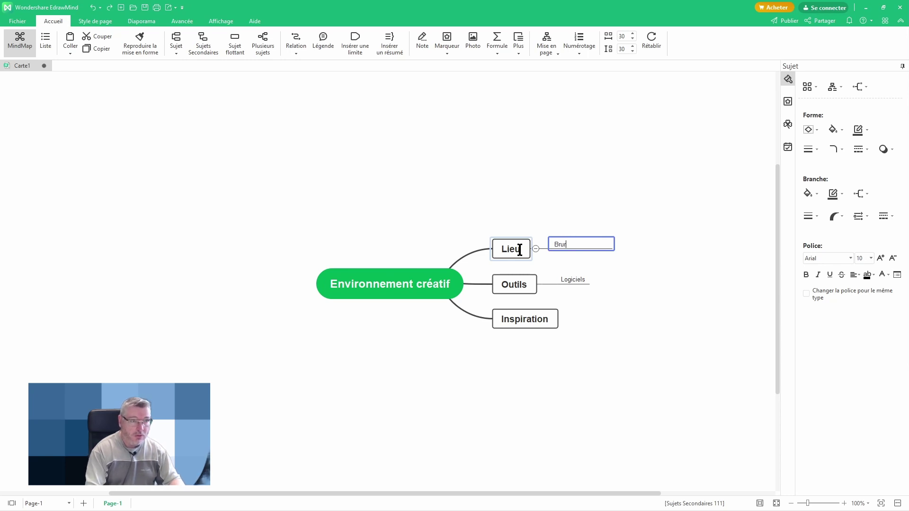
pyautogui.write('ureau rangé')
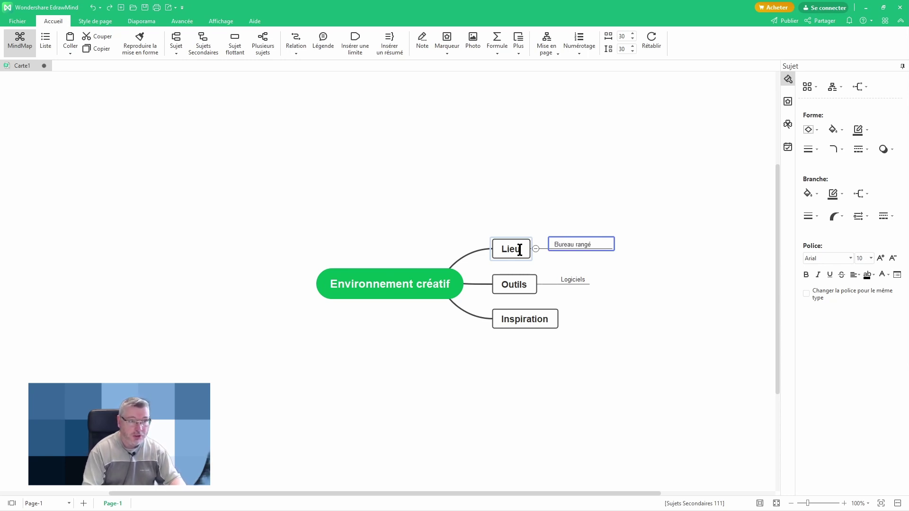
pyautogui.press('Return')
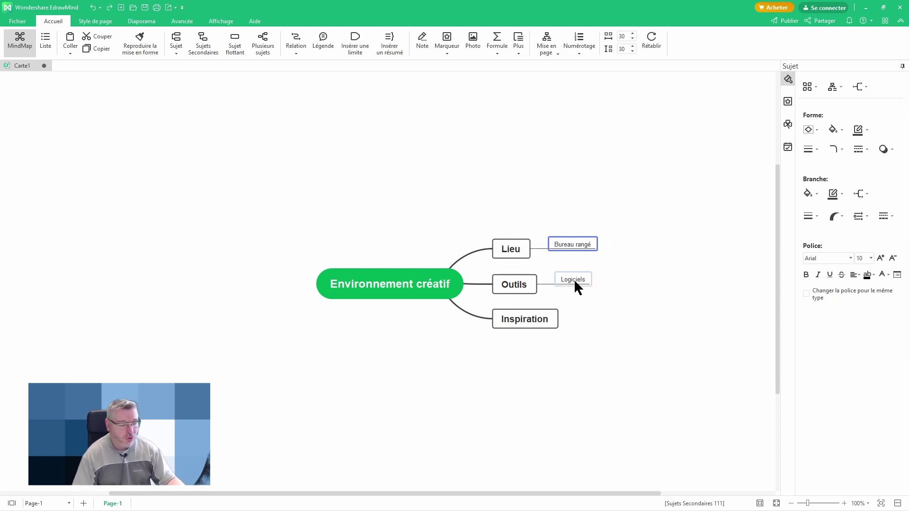
# Add two subtopics to "Bureau rangé", named "A domicile" and "Espace de co-working".
pyautogui.press('Tab')
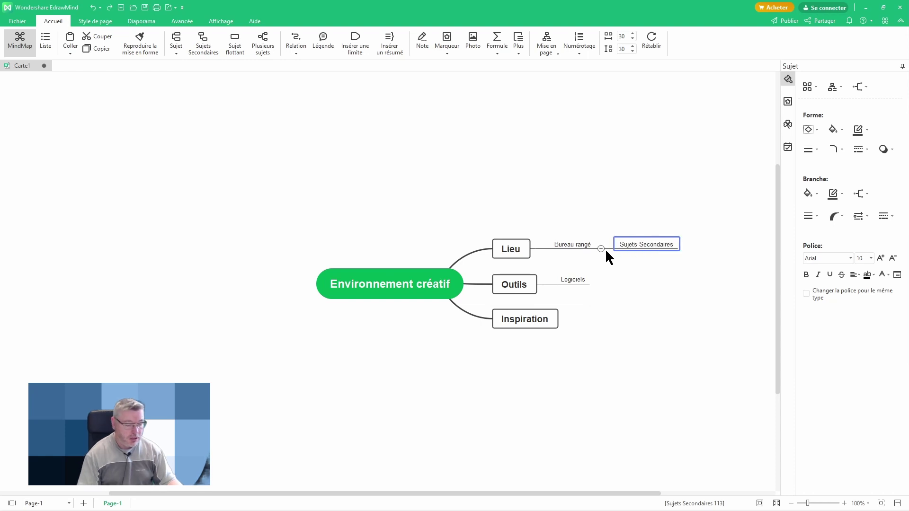
pyautogui.write('A')
pyautogui.write('ominci')
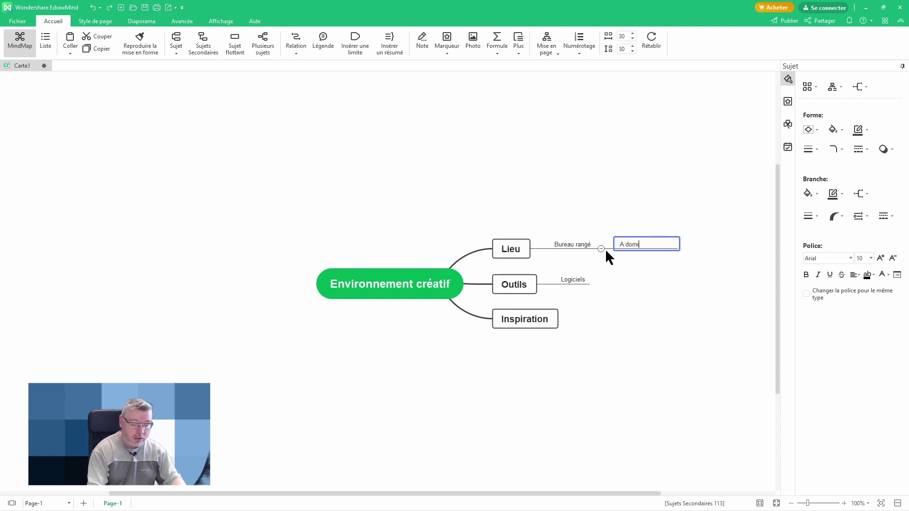
pyautogui.press('BackSpace')
pyautogui.press('BackSpace')
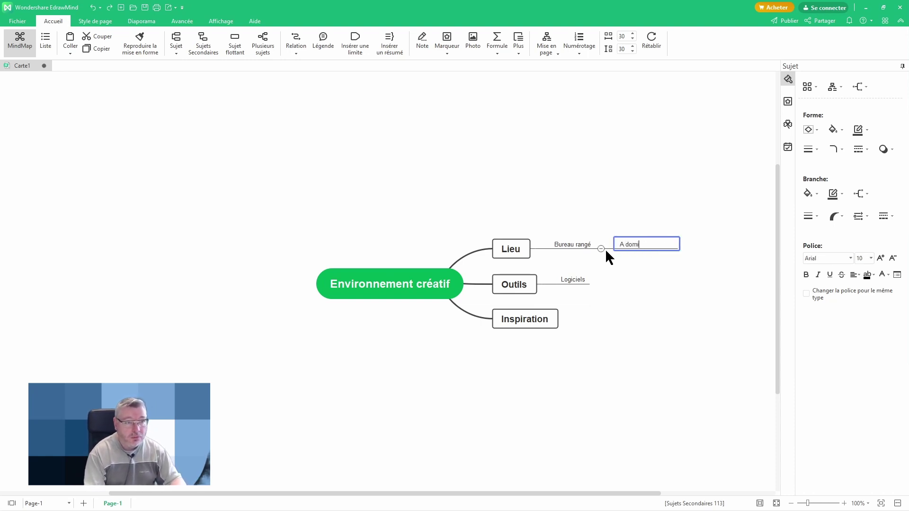
pyautogui.write('cile')
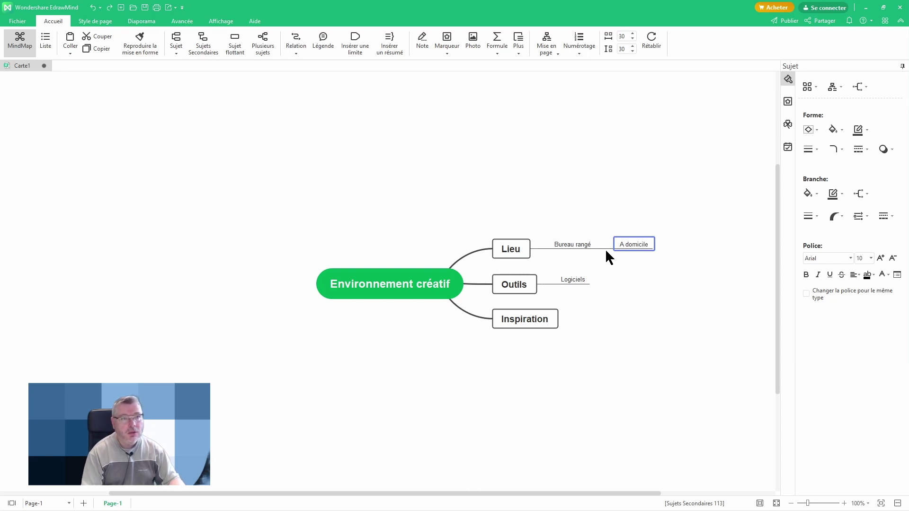
pyautogui.press('Return')
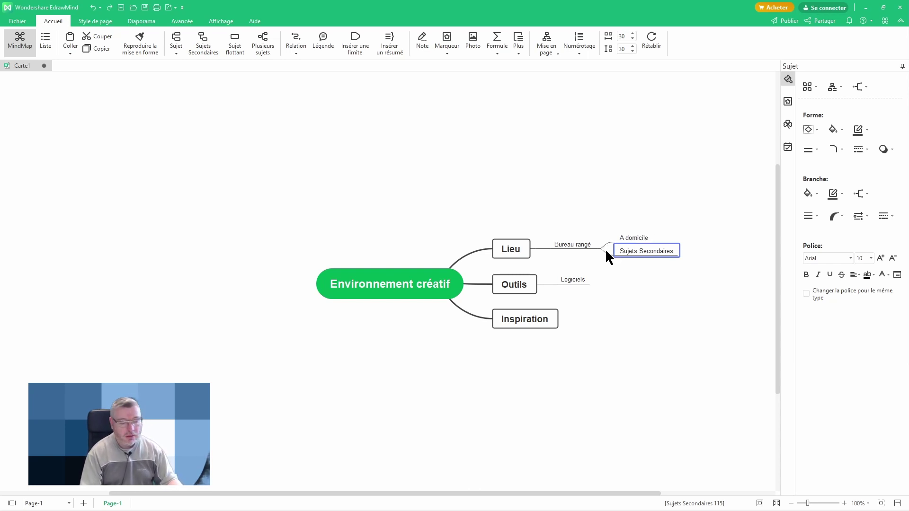
pyautogui.write('Es')
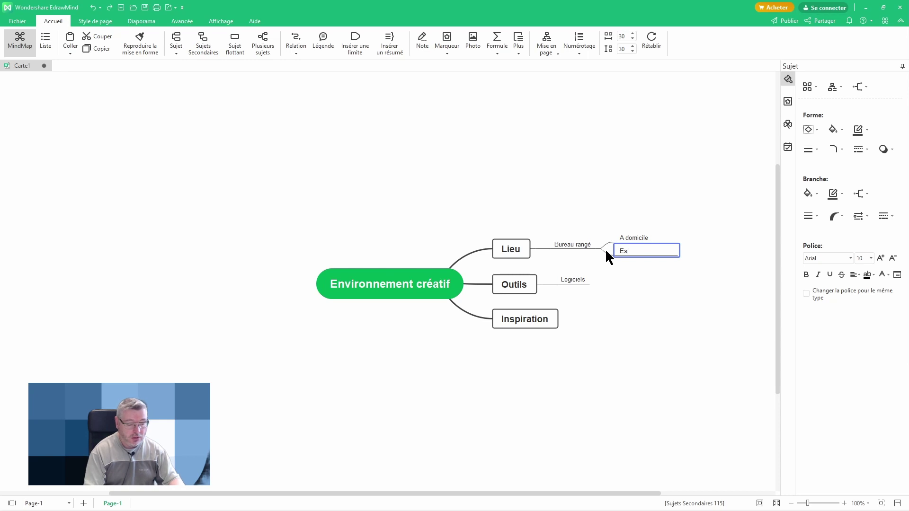
pyautogui.write('pace de ')
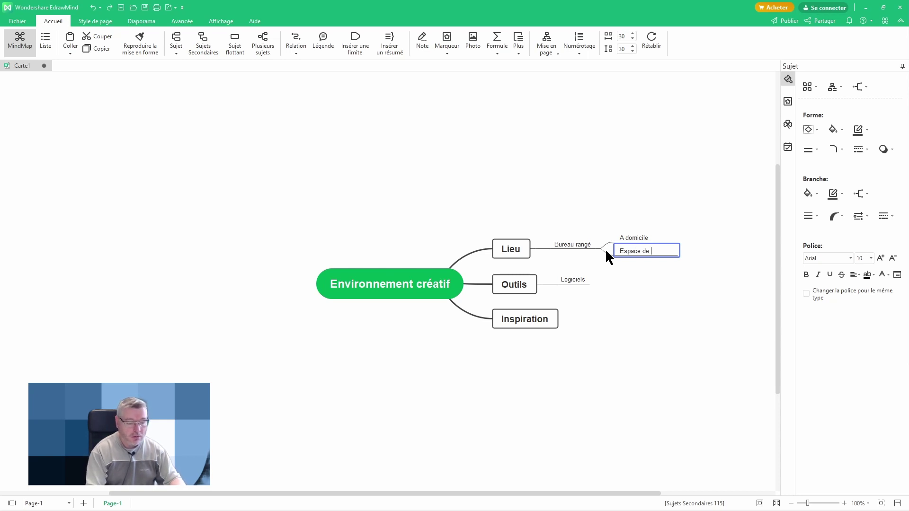
pyautogui.write('co-working')
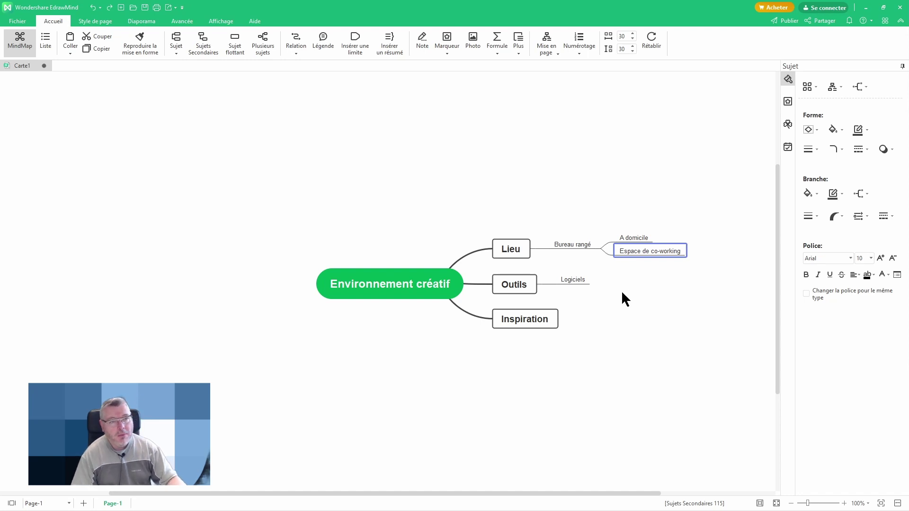
# Add a second subtopic named "Extérieur" under "Lieu", directly below "Bureau rangé".
pyautogui.click(569, 242)
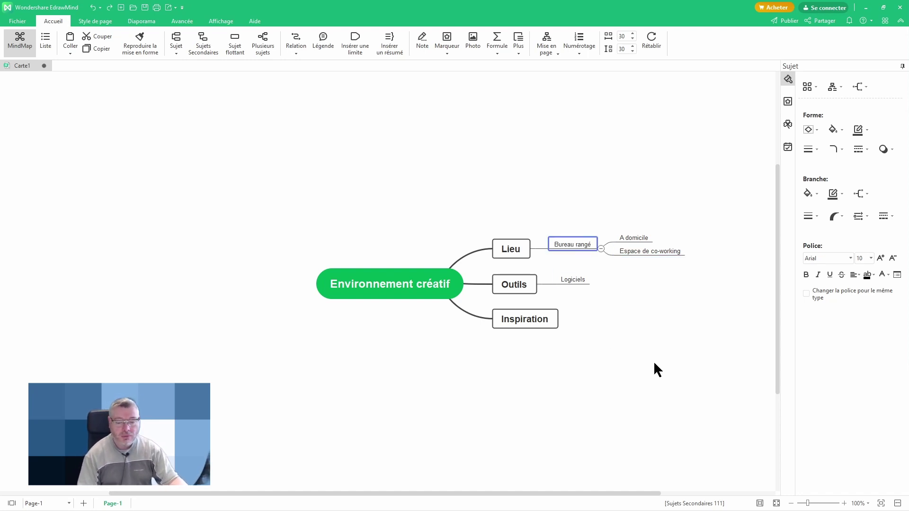
pyautogui.press('Return')
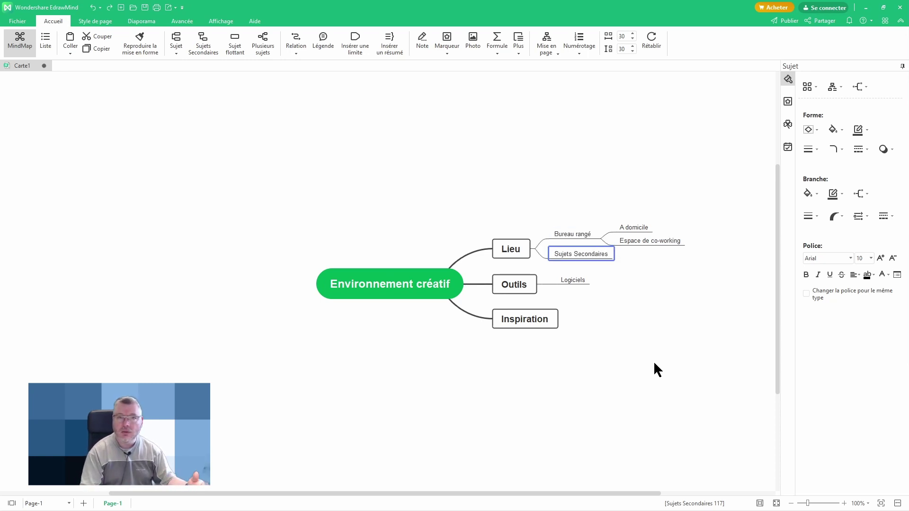
pyautogui.write('Extérieu')
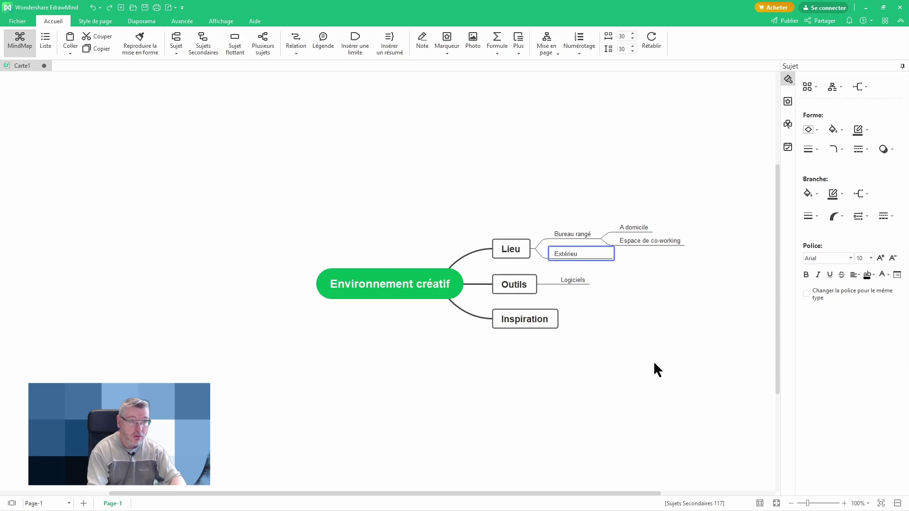
pyautogui.write('r')
pyautogui.press('Return')
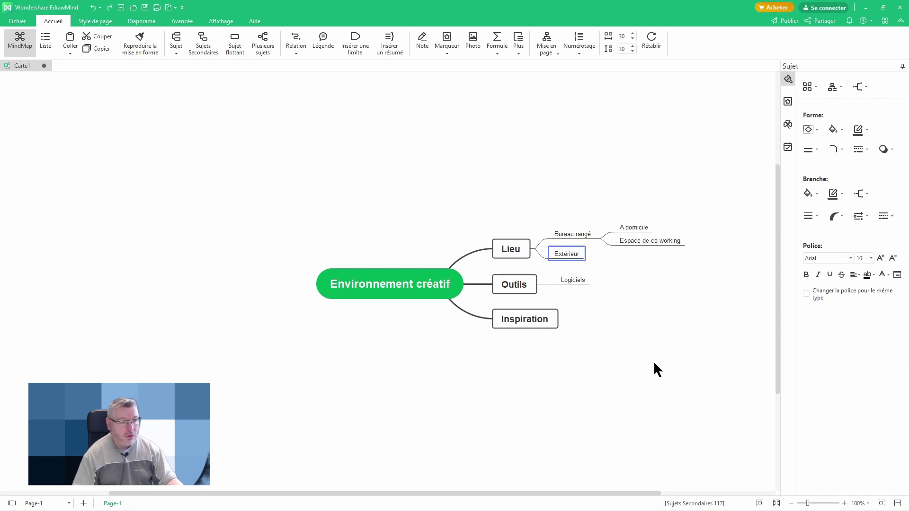
# Add two subtopics to "Extérieur", named "Jardin" and "Parc Naturel".
pyautogui.press('Tab')
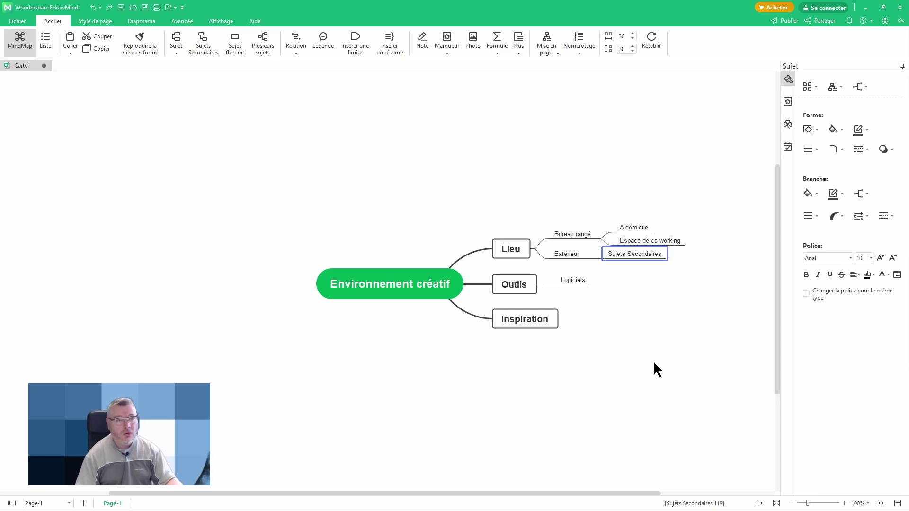
pyautogui.write('Jardin')
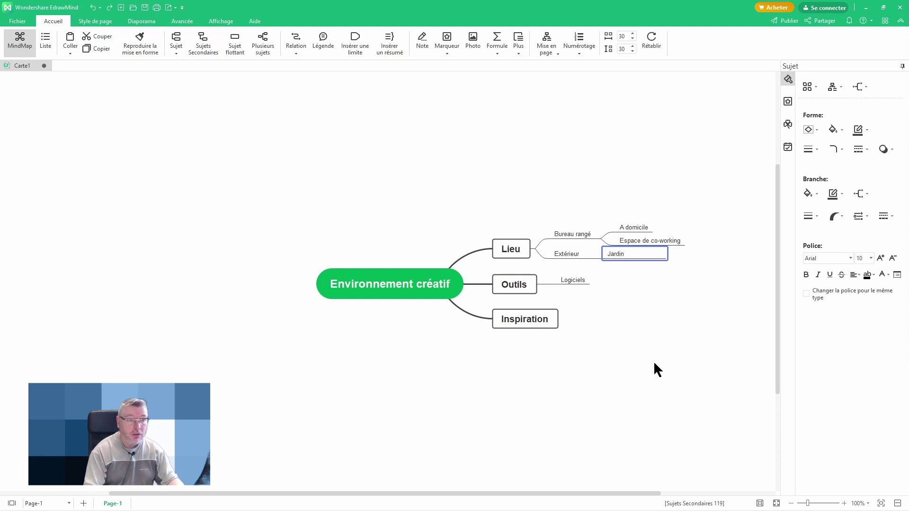
pyautogui.press('Return')
pyautogui.press('Return')
pyautogui.write('Parc')
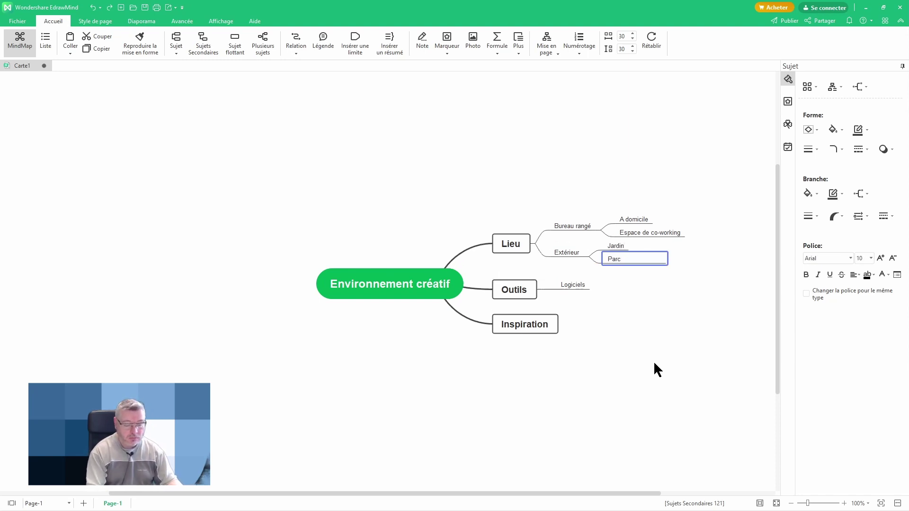
pyautogui.write('s Naturel')
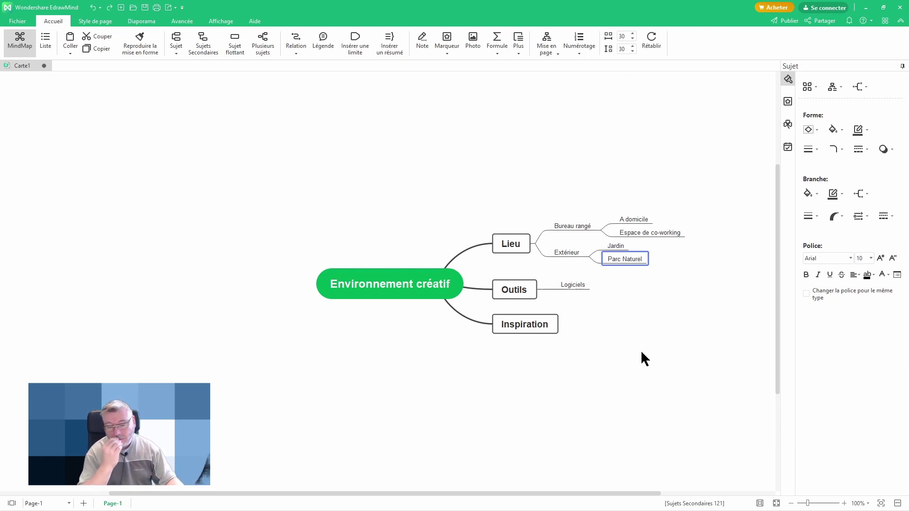
pyautogui.press('Tab')
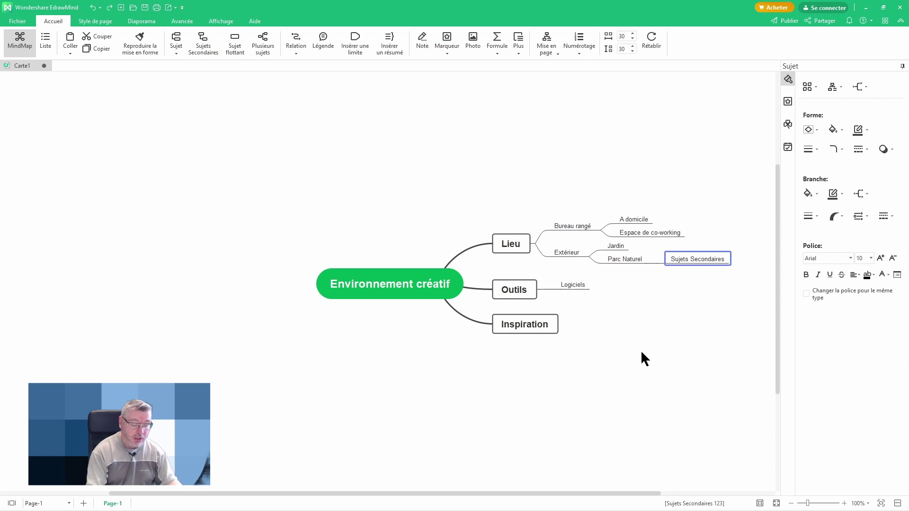
pyautogui.write('Fori')
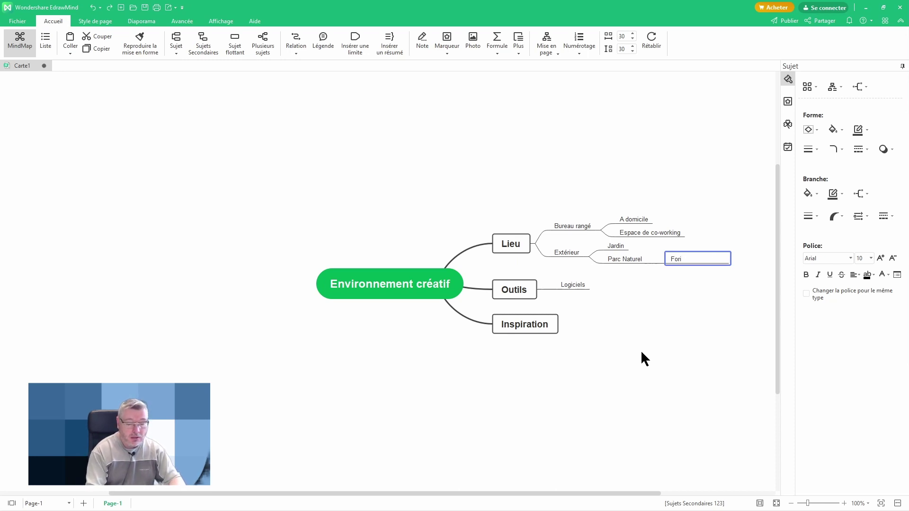
pyautogui.write('êt')
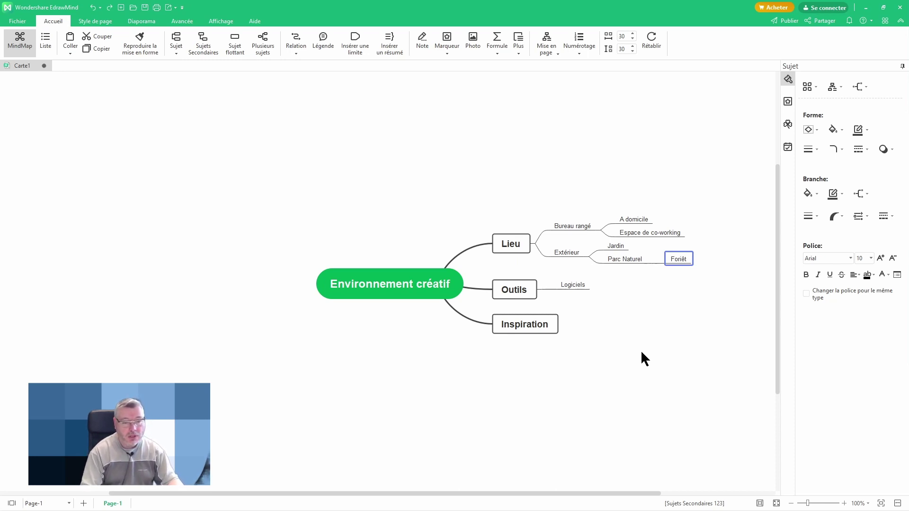
pyautogui.press('Delete')
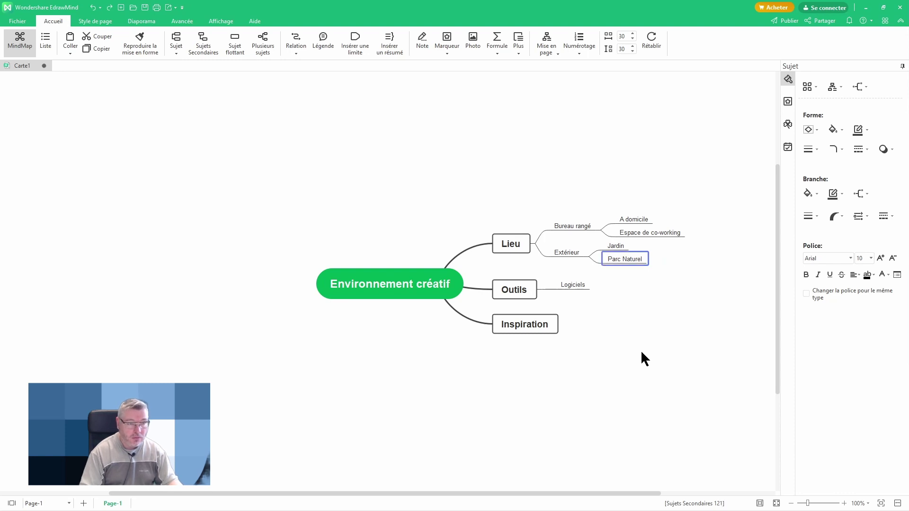
# Add two subtopics to "Parc Naturel", named "Forêt" and "Bord d'une rivière".
pyautogui.press('Tab')
pyautogui.write('For')
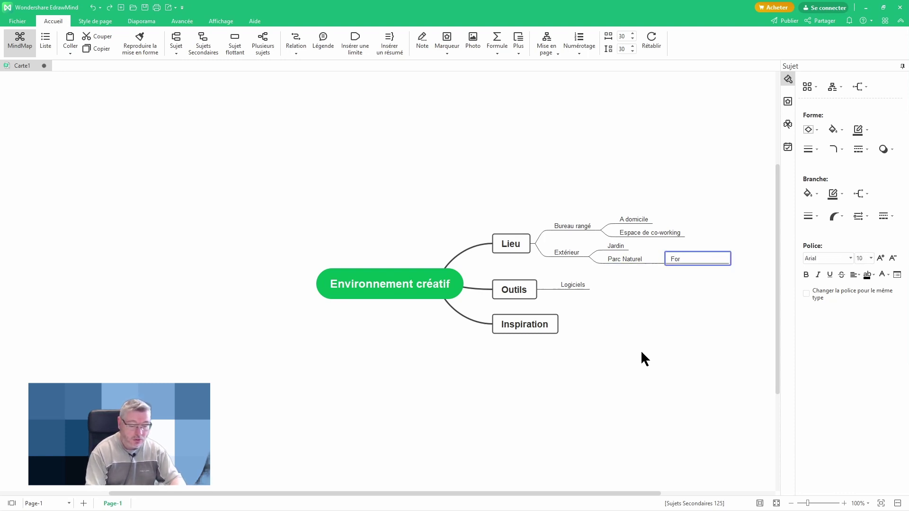
pyautogui.write('êt')
pyautogui.press('Return')
pyautogui.press('Return')
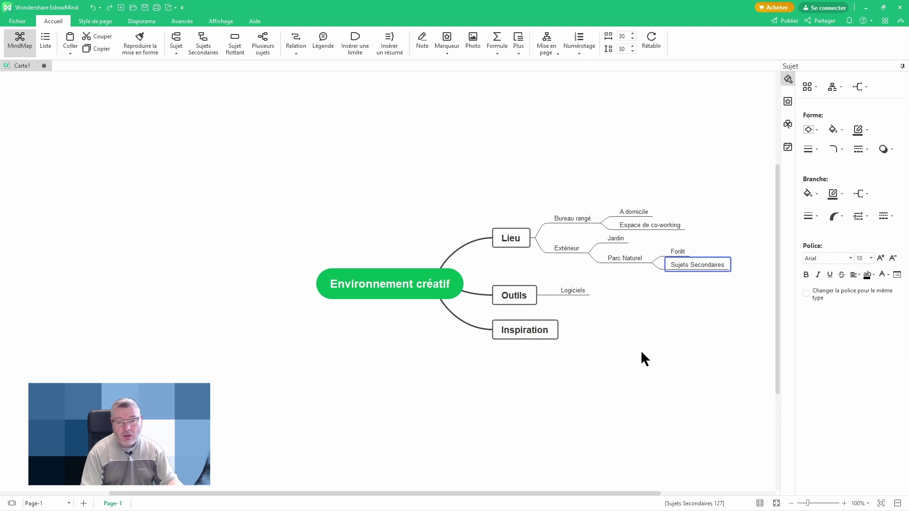
pyautogui.write("Bord du'")
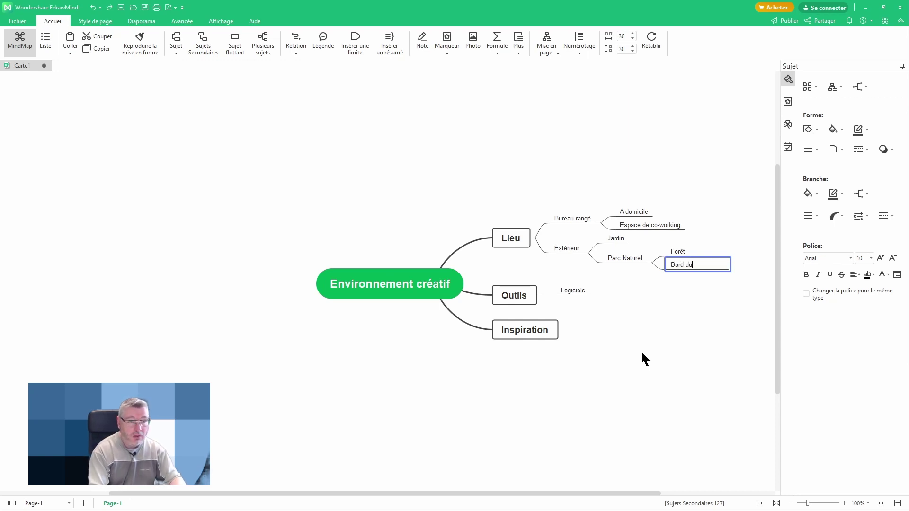
pyautogui.press('BackSpace')
pyautogui.press('BackSpace')
pyautogui.write("'une ")
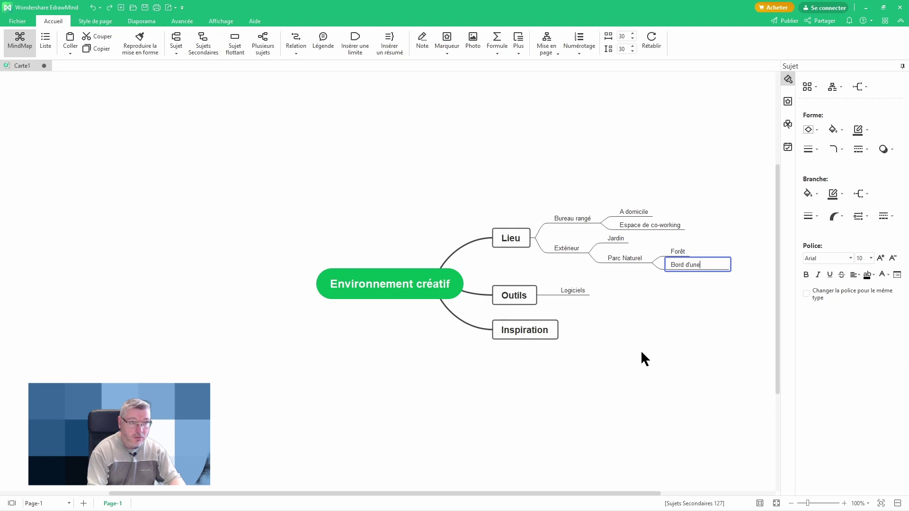
pyautogui.write('rivière')
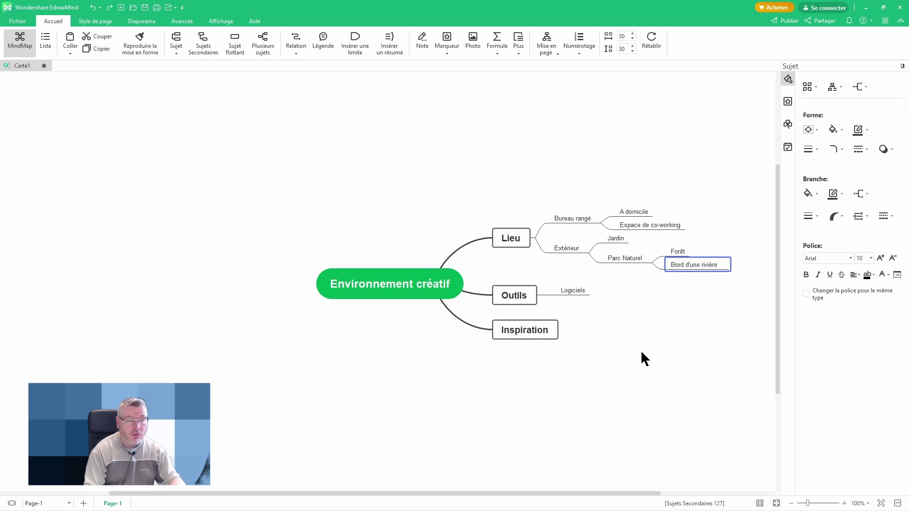
pyautogui.press('Return')
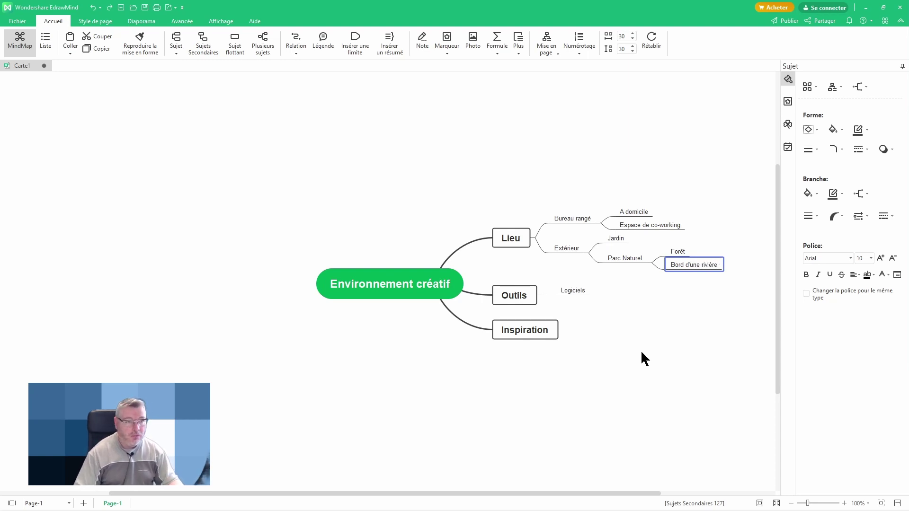
# Add a third subtopic named "Nature" under "Extérieur", below "Parc Naturel".
pyautogui.click(619, 264)
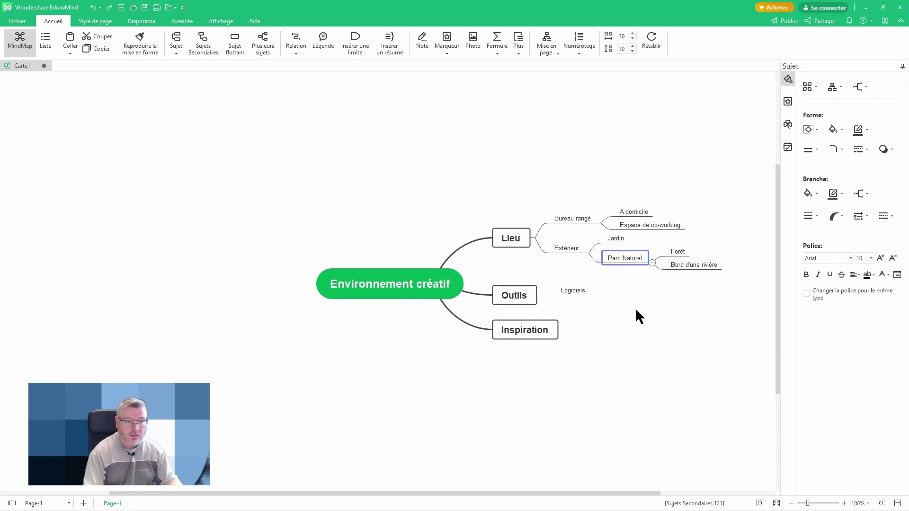
pyautogui.press('Return')
pyautogui.write('Nature')
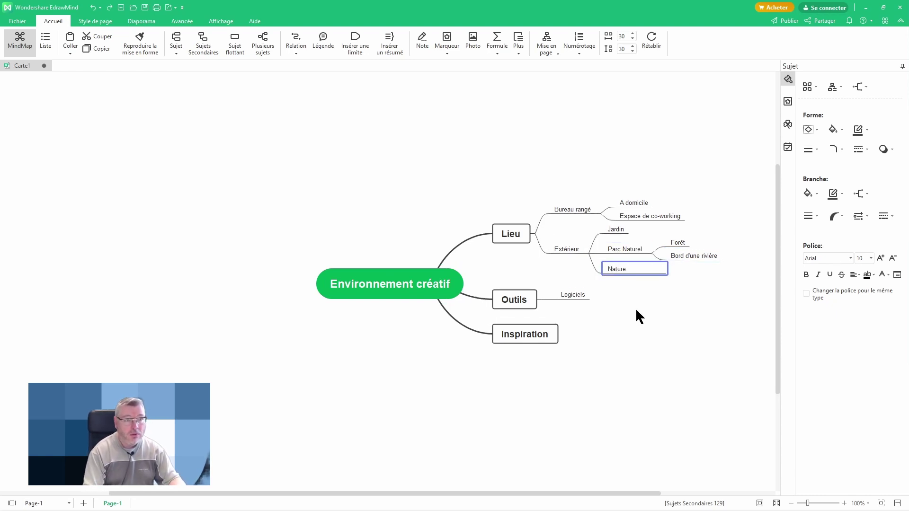
pyautogui.press('Return')
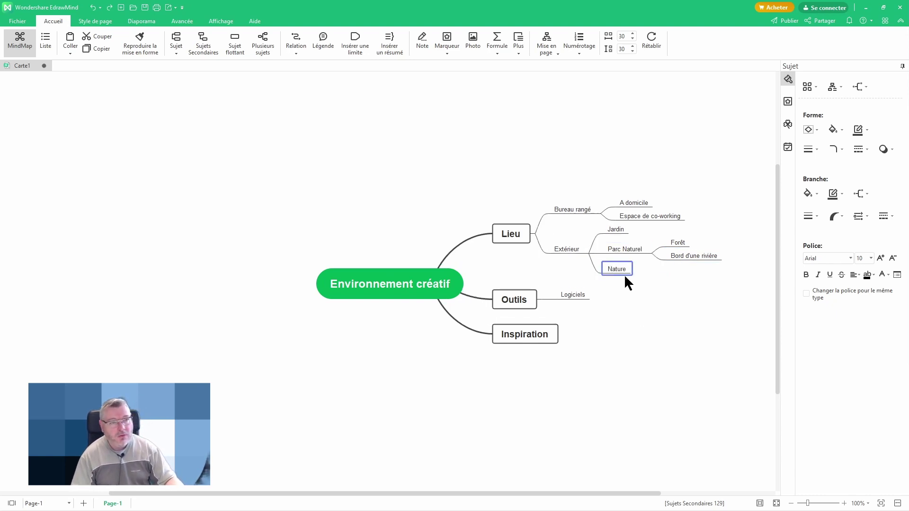
# Move "Forêt", "Bord d'une rivière" and "Parc Naturel" under "Nature" so they are its direct subtopics.
pyautogui.moveTo(621, 246); pyautogui.dragTo(623, 269)
pyautogui.moveTo(729, 254); pyautogui.dragTo(626, 260)
pyautogui.click(716, 286)
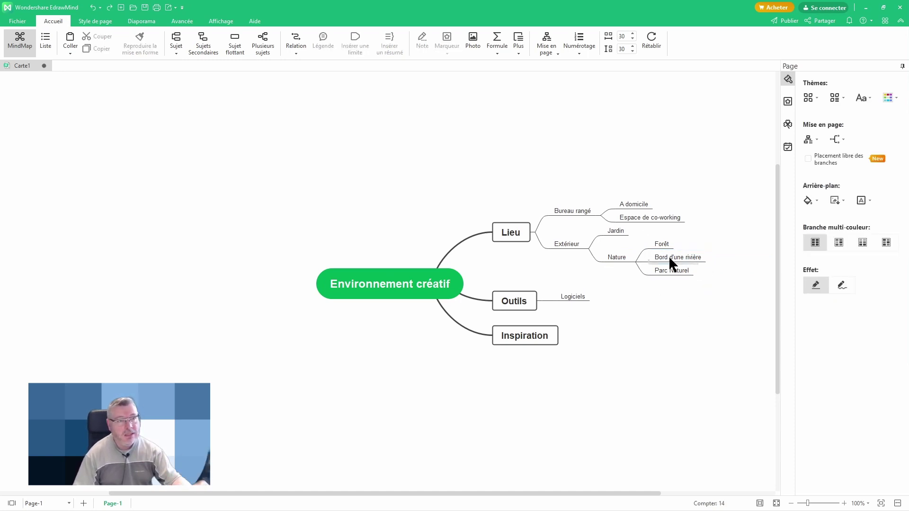
# Add a subtopic named "transat" to "Jardin".
pyautogui.click(615, 230)
pyautogui.press('Tab')
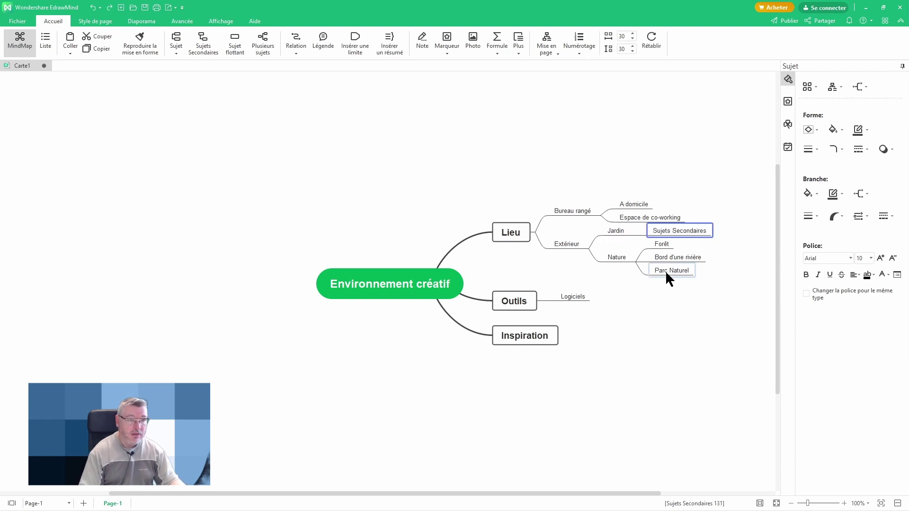
pyautogui.write('tr')
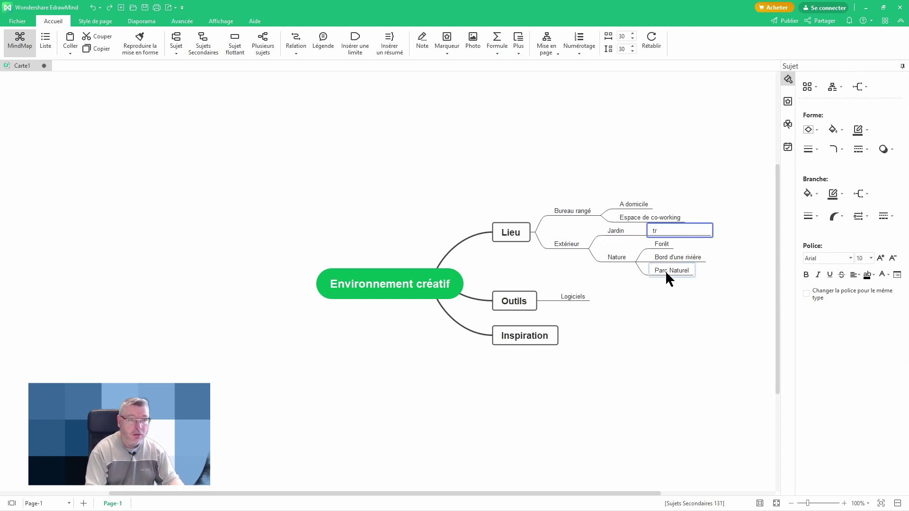
pyautogui.write('ansat')
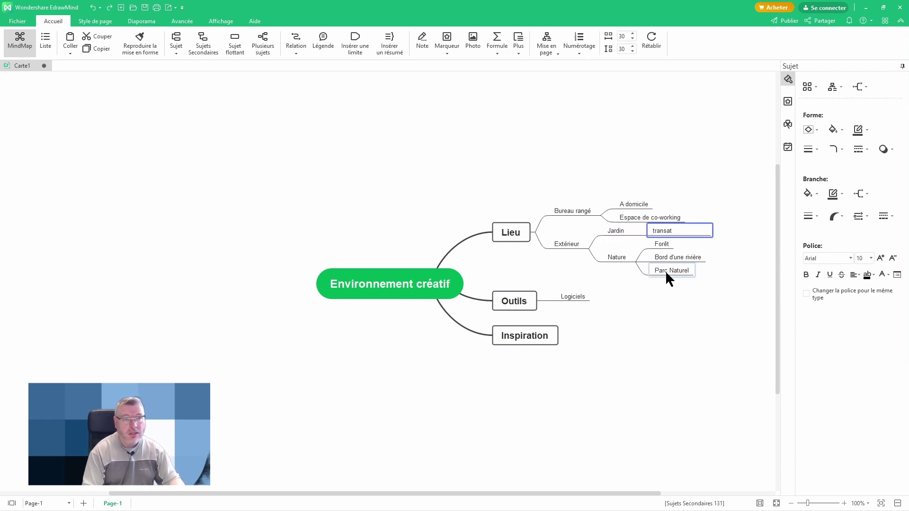
pyautogui.press('Return')
pyautogui.click(670, 295)
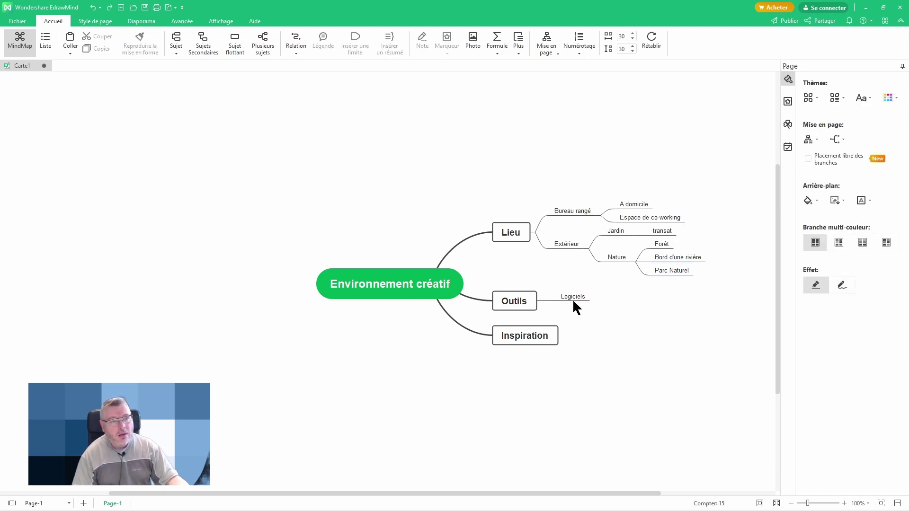
# Add three subtopics to "Logiciels", named "Photoshop", "Blender" and "Lightroom".
pyautogui.click(573, 295)
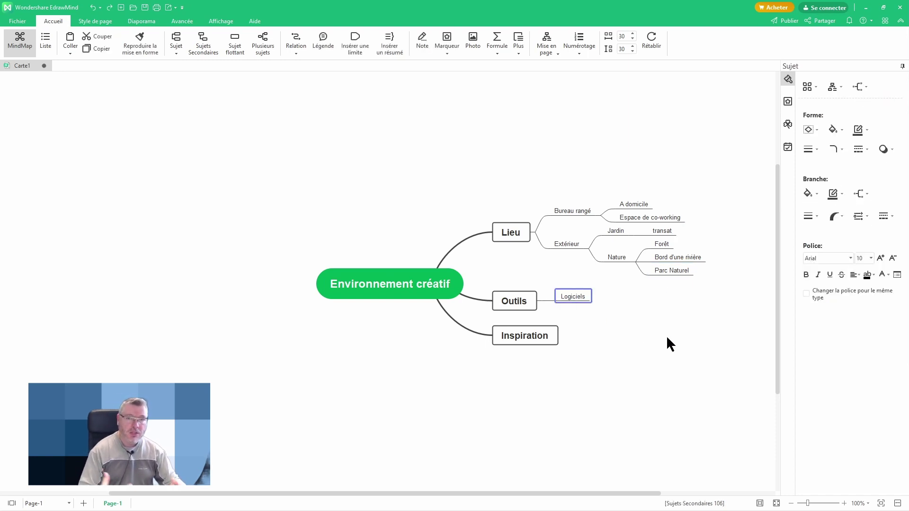
pyautogui.press('Tab')
pyautogui.write('Ph')
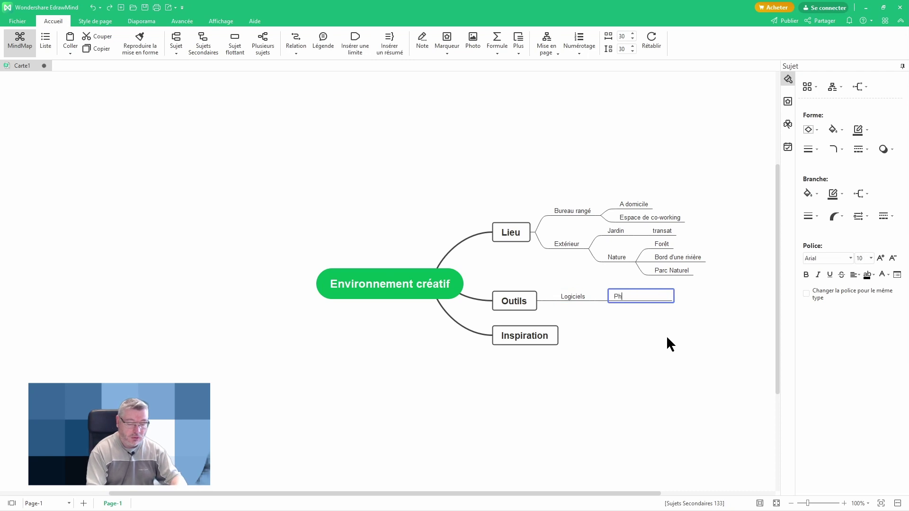
pyautogui.write('otoshop')
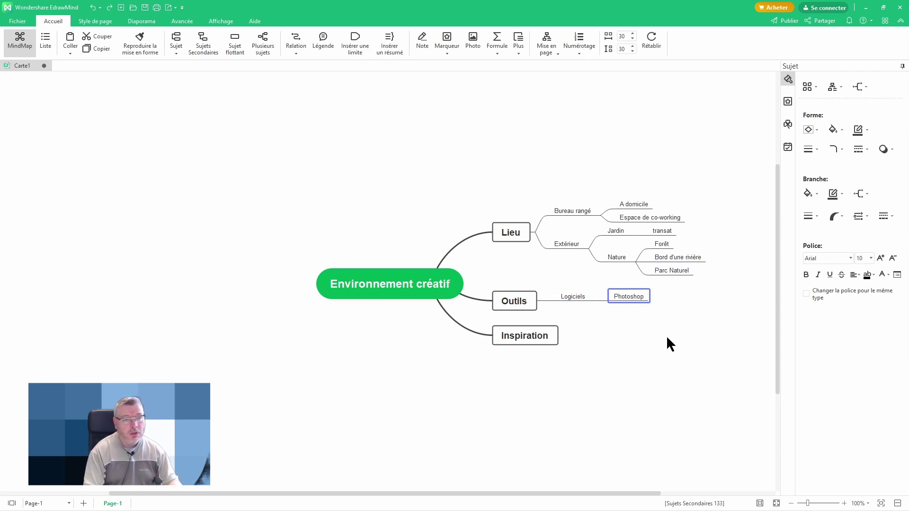
pyautogui.press('Return')
pyautogui.write('Blender')
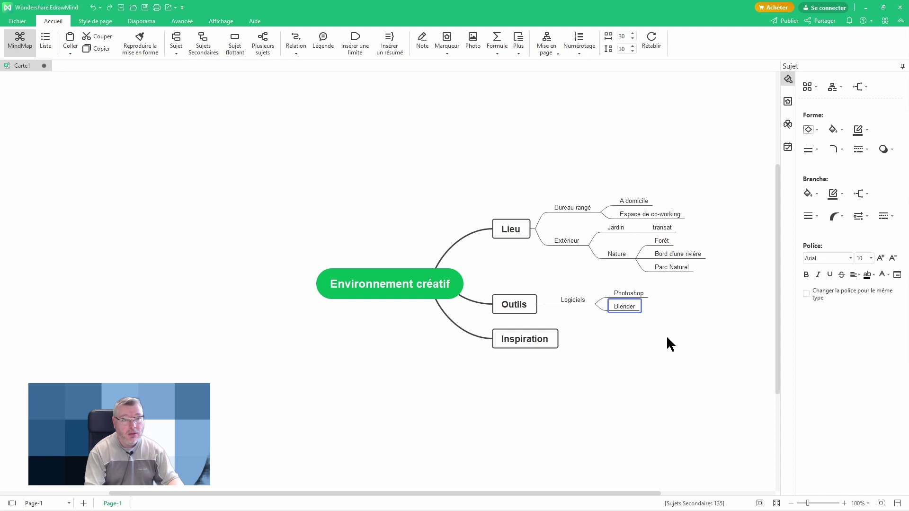
pyautogui.press('Tab')
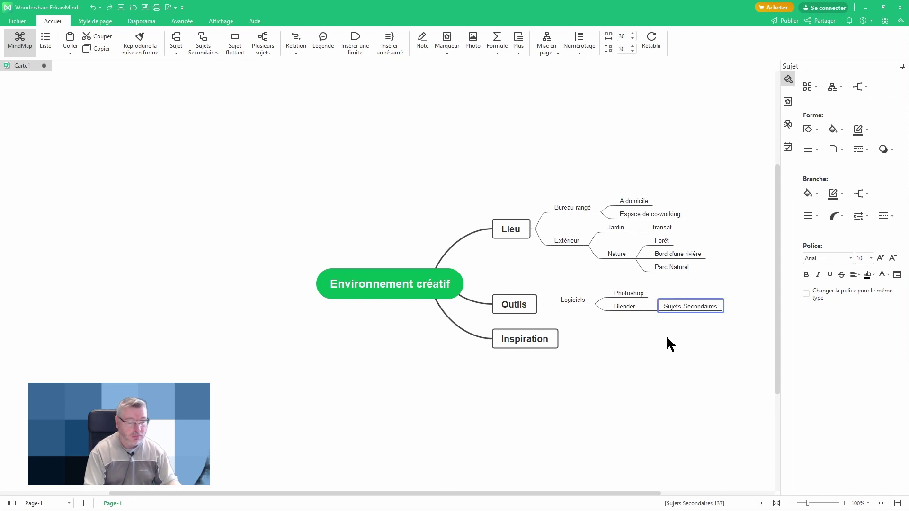
pyautogui.press('Delete')
pyautogui.press('Return')
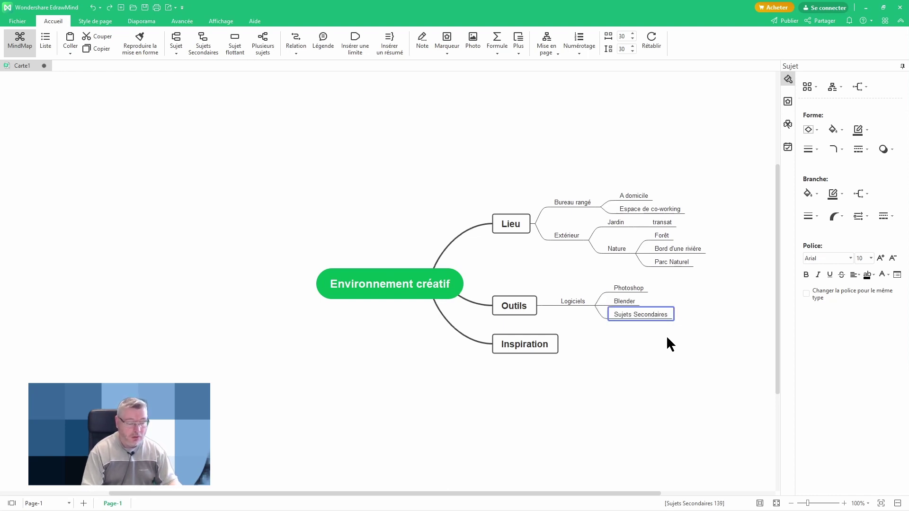
pyautogui.write('Lig')
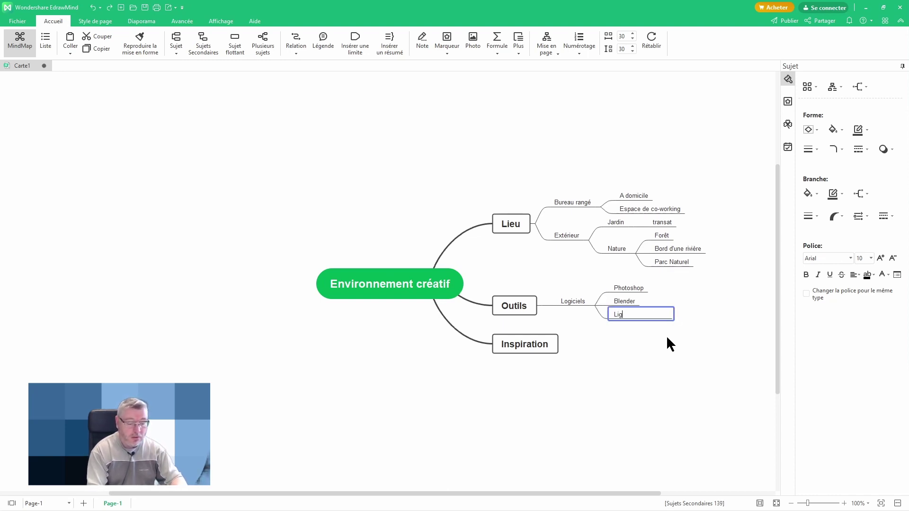
pyautogui.write('htroom')
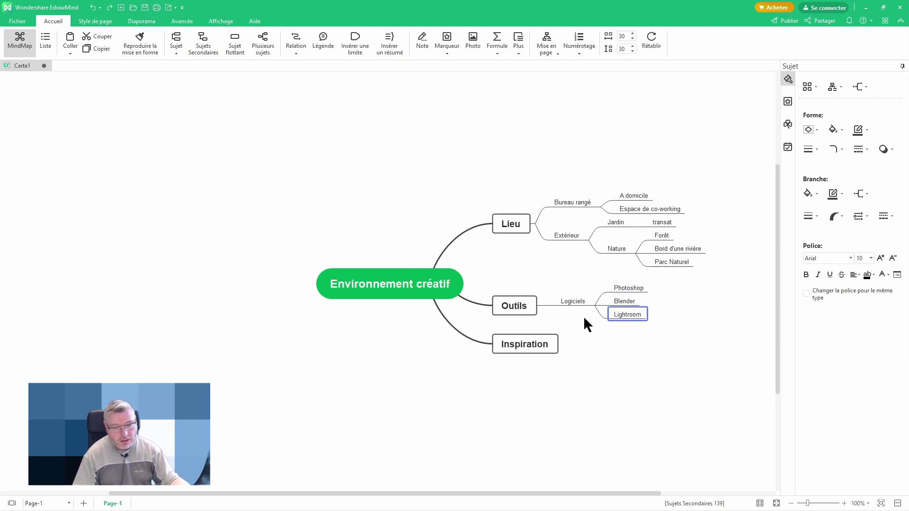
# Add a second subtopic named "Internet" under "Outils", directly below "Logiciels".
pyautogui.click(575, 302)
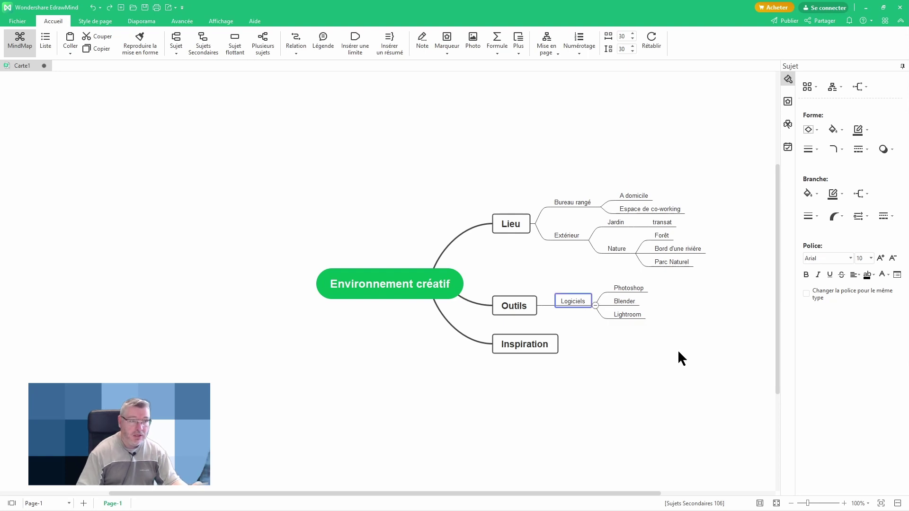
pyautogui.press('Return')
pyautogui.write('Inter')
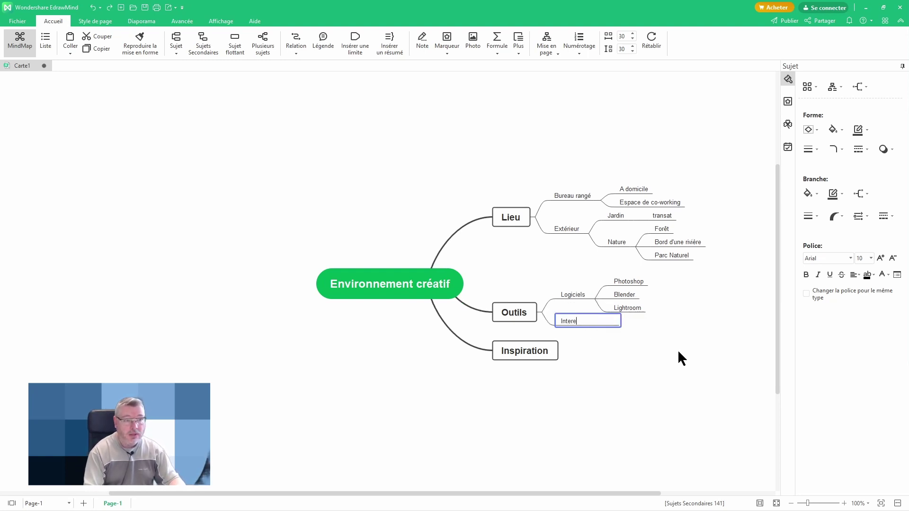
pyautogui.write('net')
pyautogui.press('Return')
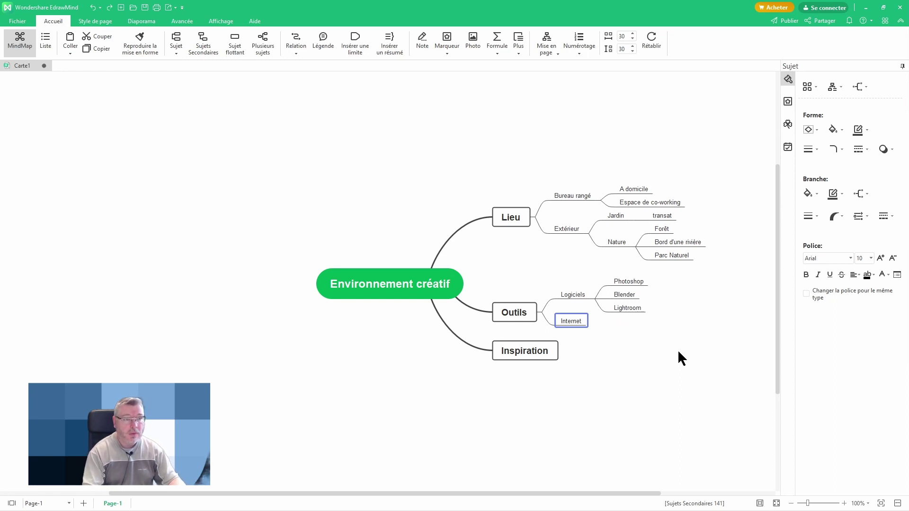
# Add a subtopic named "Google Images" to the "Internet" topic under "Outils".
pyautogui.press('Tab')
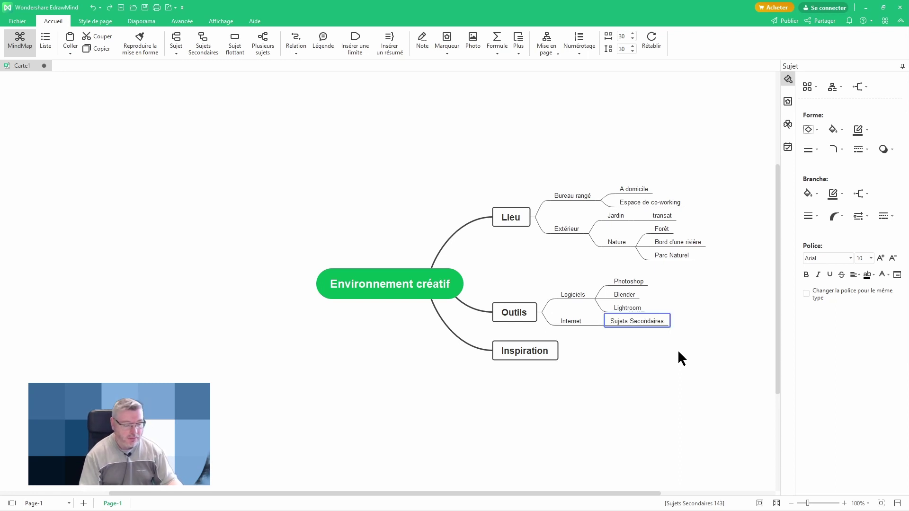
pyautogui.write('Google')
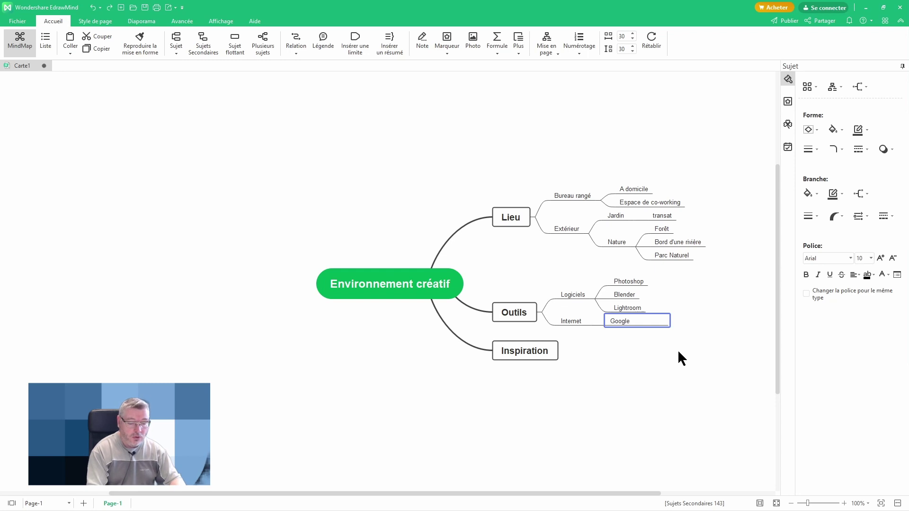
pyautogui.write(' Image')
pyautogui.press('Return')
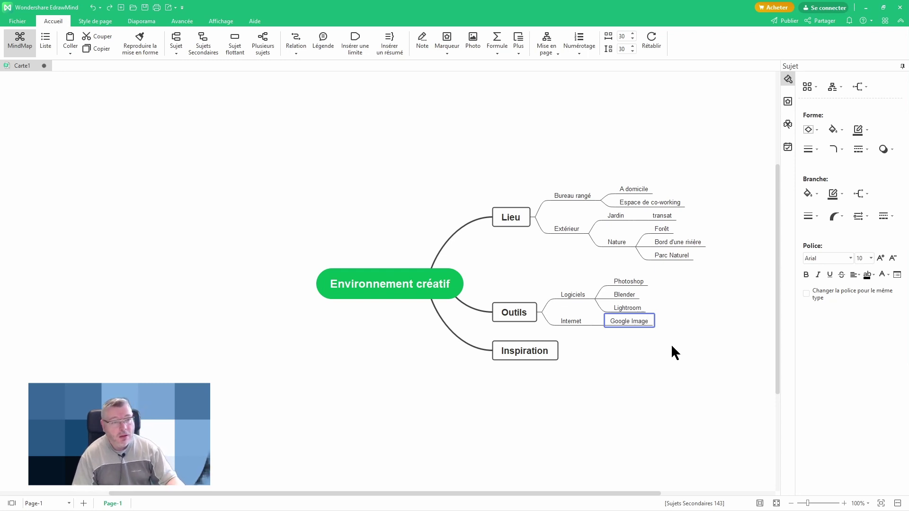
pyautogui.doubleClick(649, 321)
pyautogui.press('End')
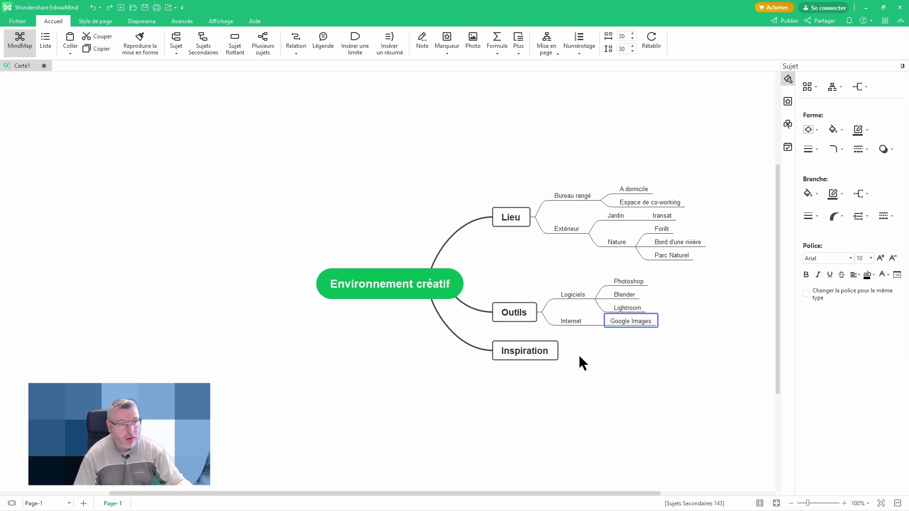
pyautogui.click(542, 353)
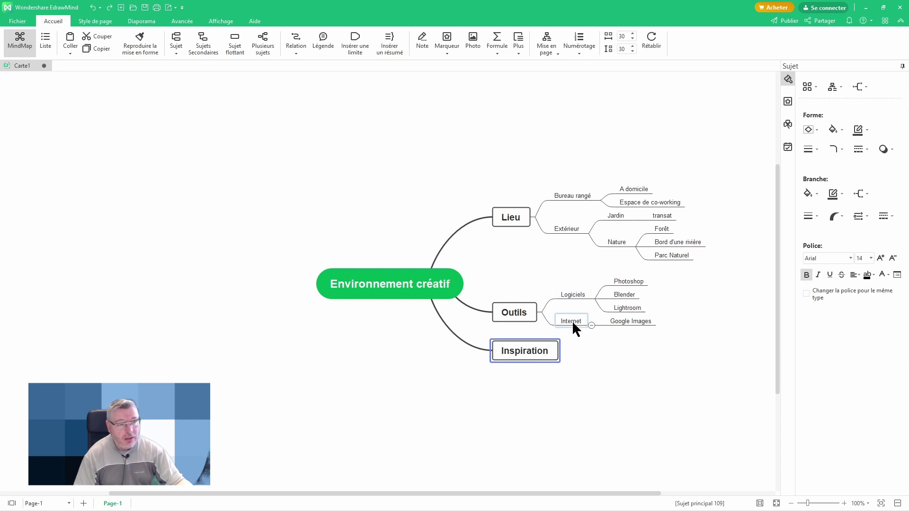
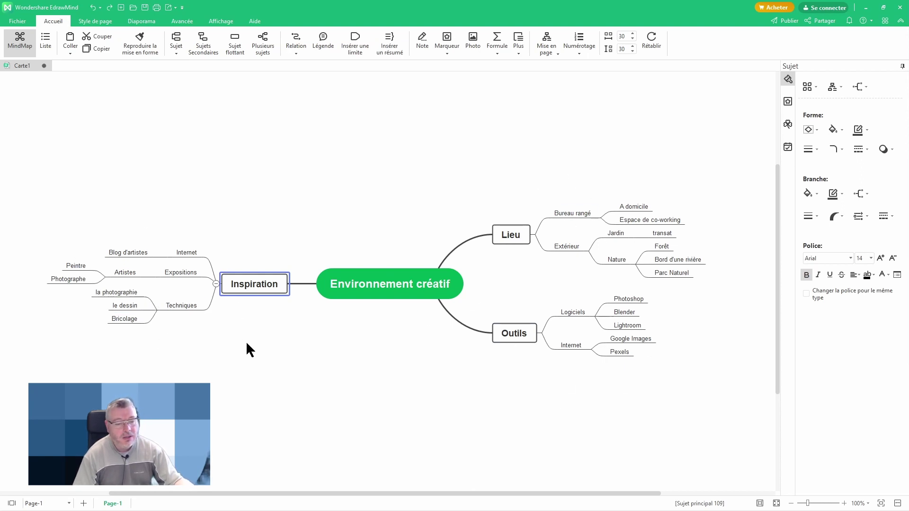
# Add two more subtopics to "Inspiration" below "Techniques", named "Publicité" and "Cinéma".
pyautogui.click(187, 306)
pyautogui.press('Return')
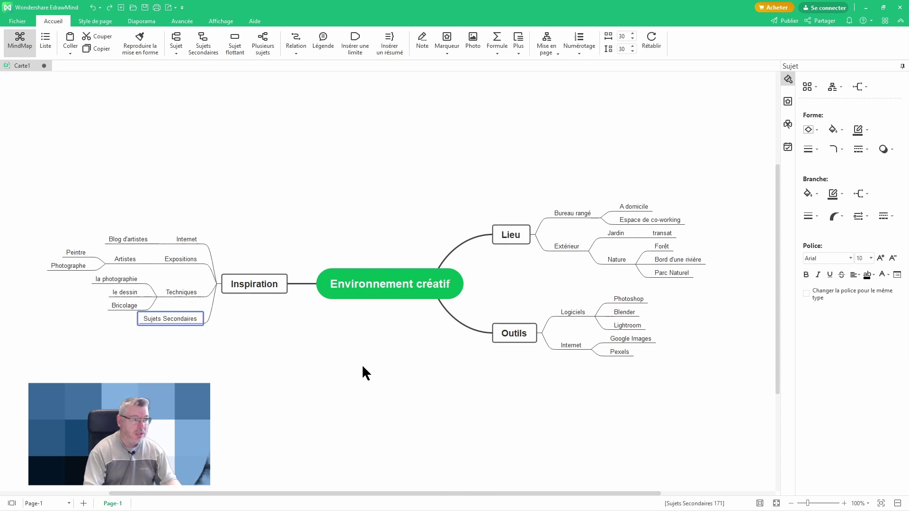
pyautogui.write('Pub')
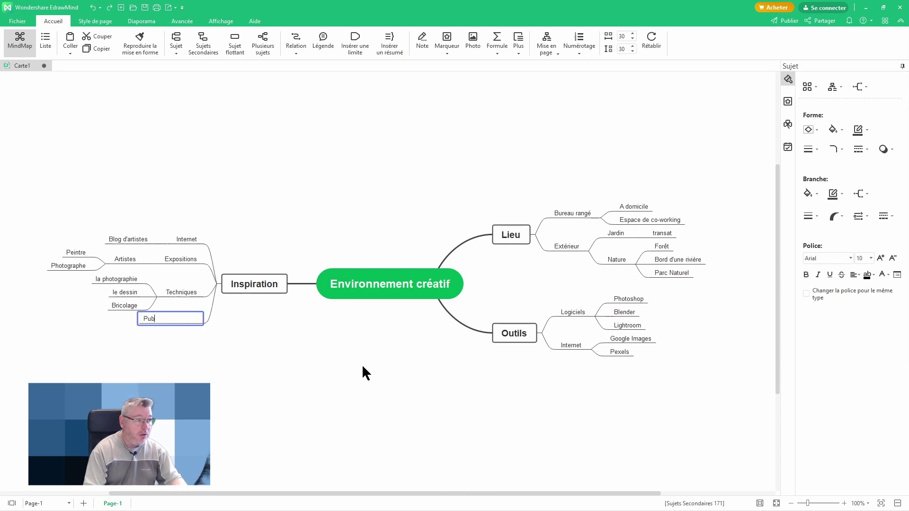
pyautogui.write('licité')
pyautogui.press('Return')
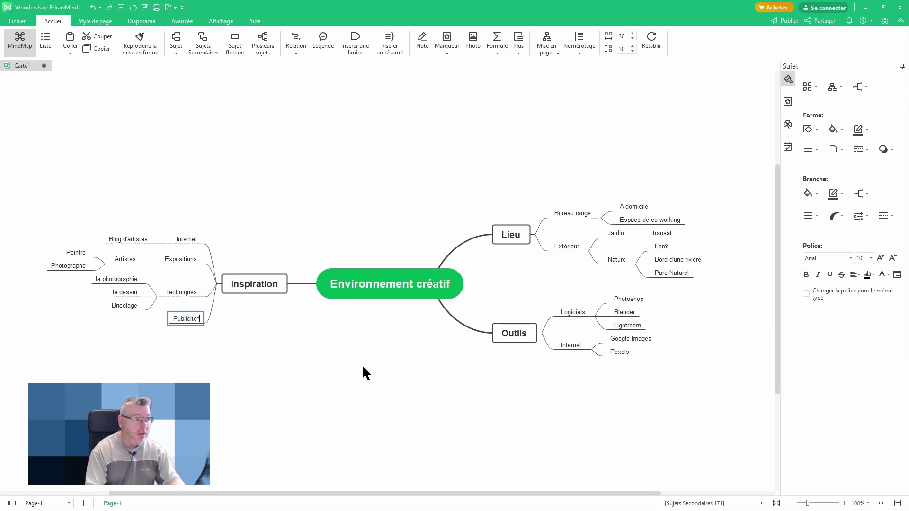
pyautogui.press('Return')
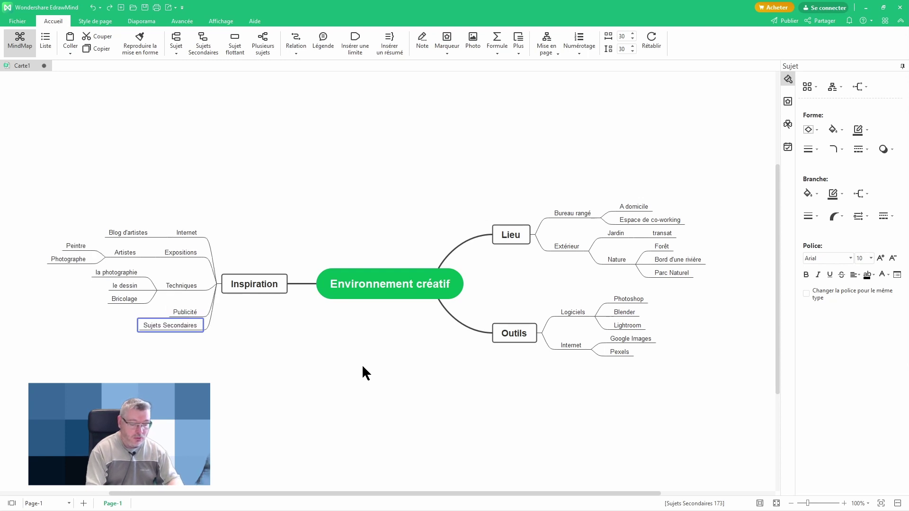
pyautogui.write('Cin')
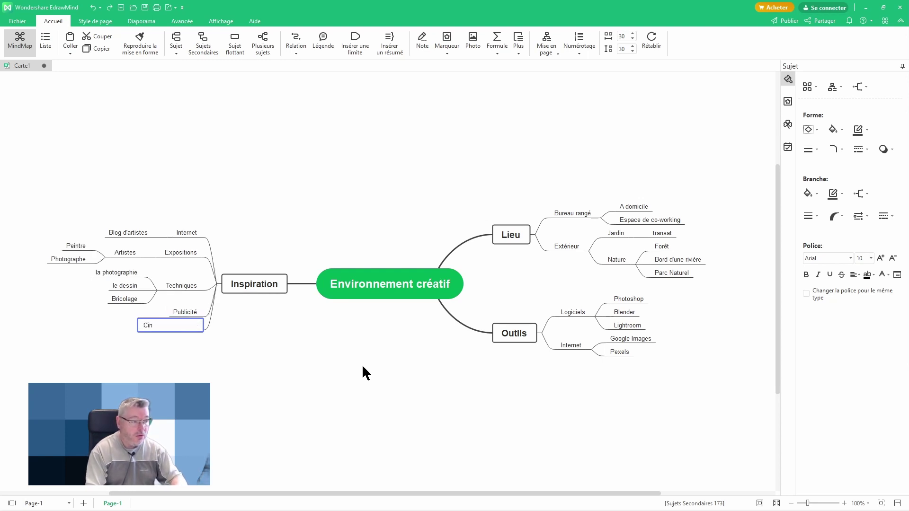
pyautogui.write('éma')
pyautogui.press('Return')
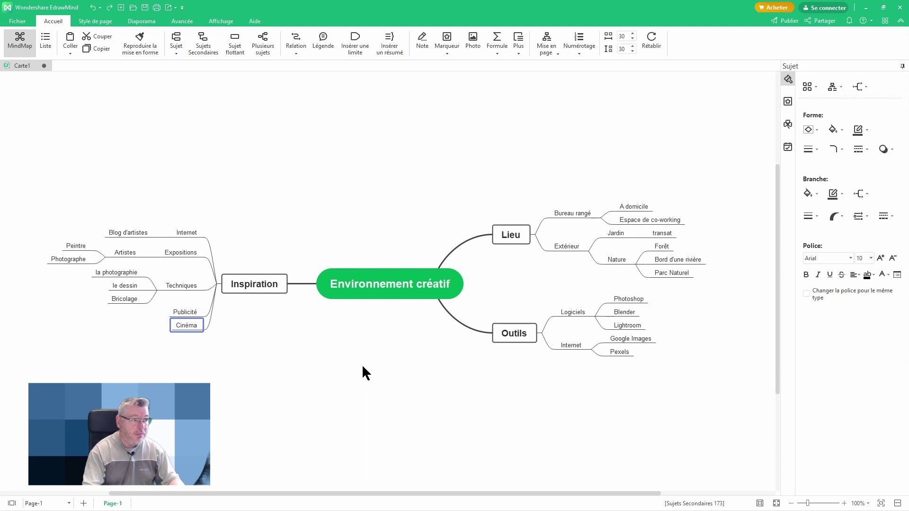
# Add two subtopics to "Cinéma", named "Affiches des films" and "Scènes typiques".
pyautogui.press('Tab')
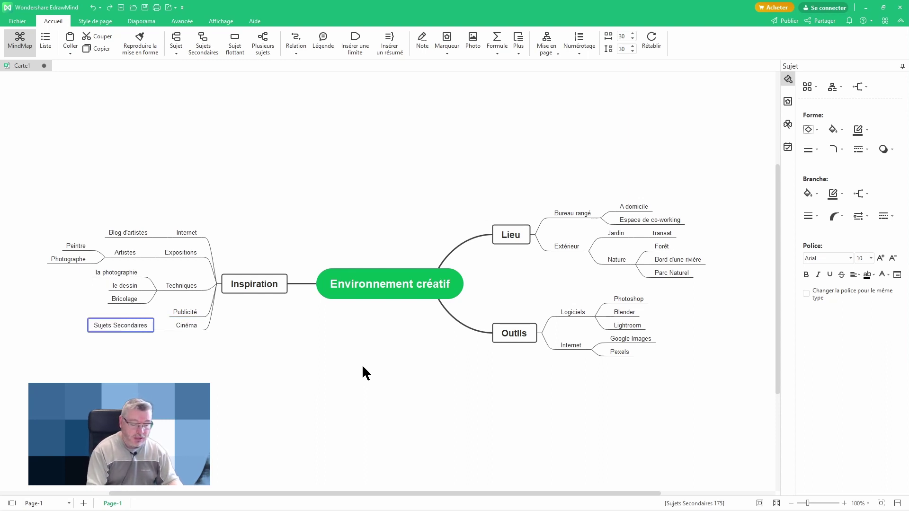
pyautogui.write('Affiches d')
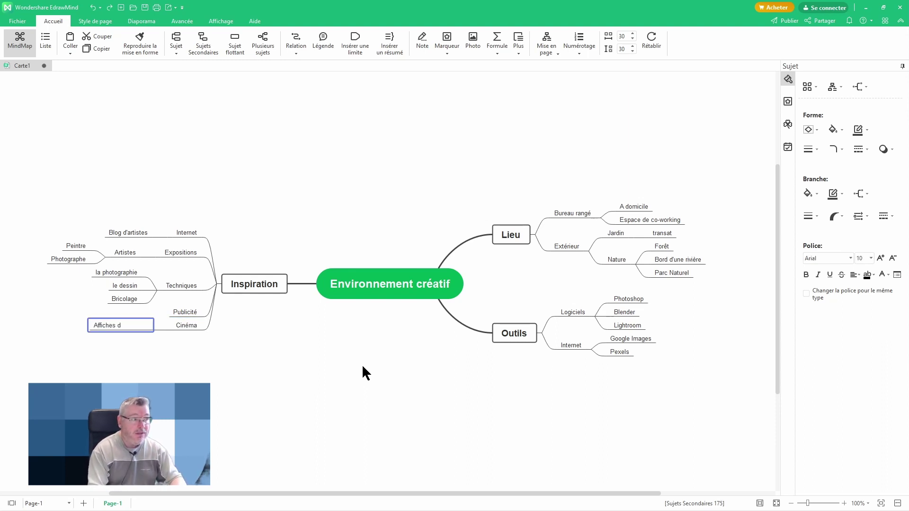
pyautogui.write('es films')
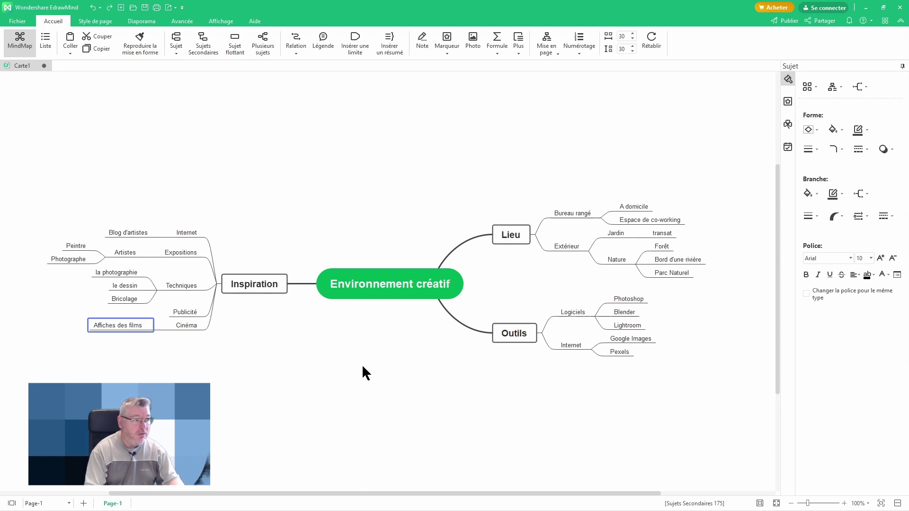
pyautogui.press('Return')
pyautogui.press('Return')
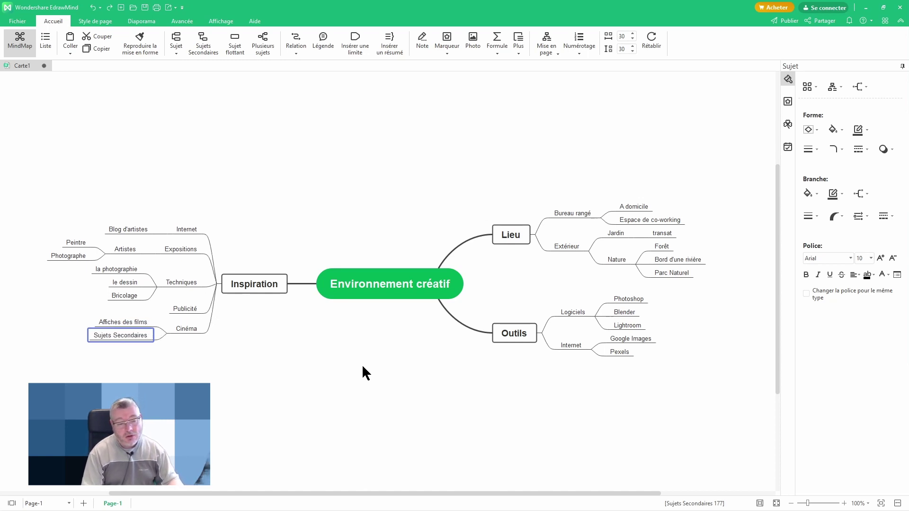
pyautogui.write('S')
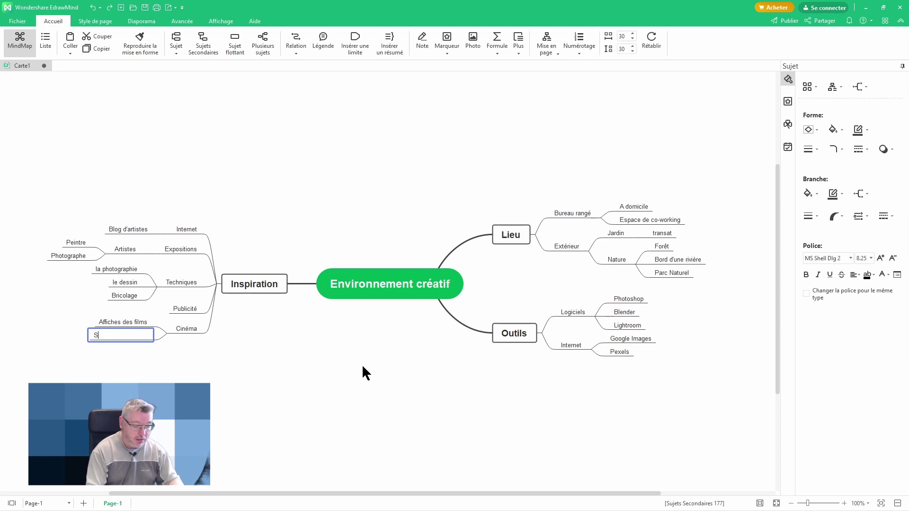
pyautogui.write('cènes typ')
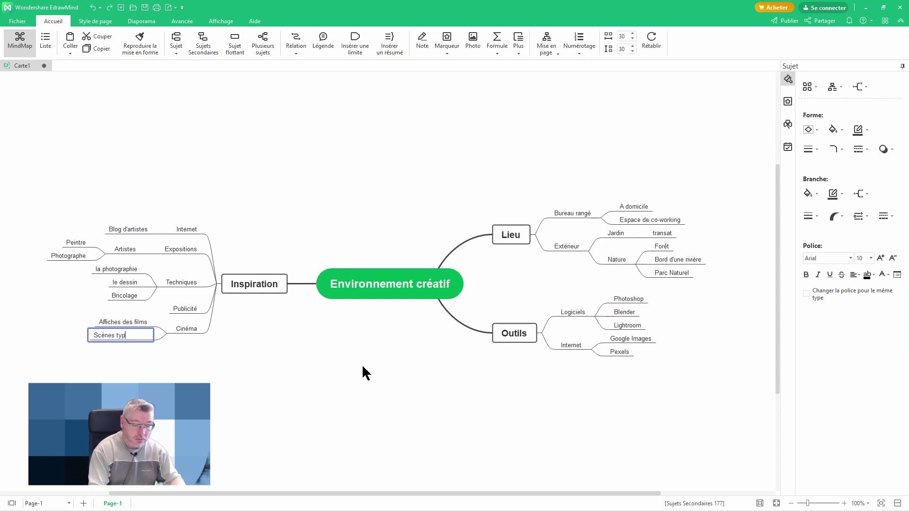
pyautogui.write('iques')
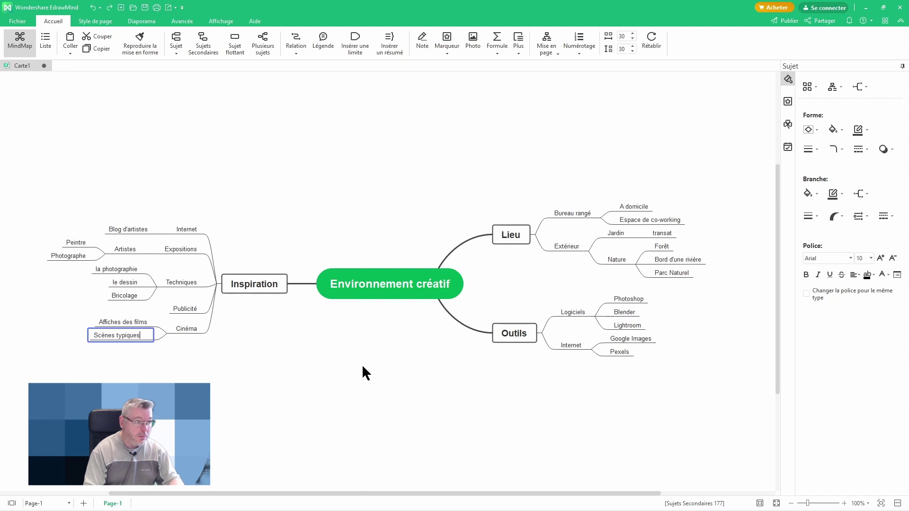
# Attach the note "Ranger le bureau tous les lundis" to the "Bureau rangé" topic under "Lieu".
pyautogui.press('Return')
pyautogui.click(354, 361)
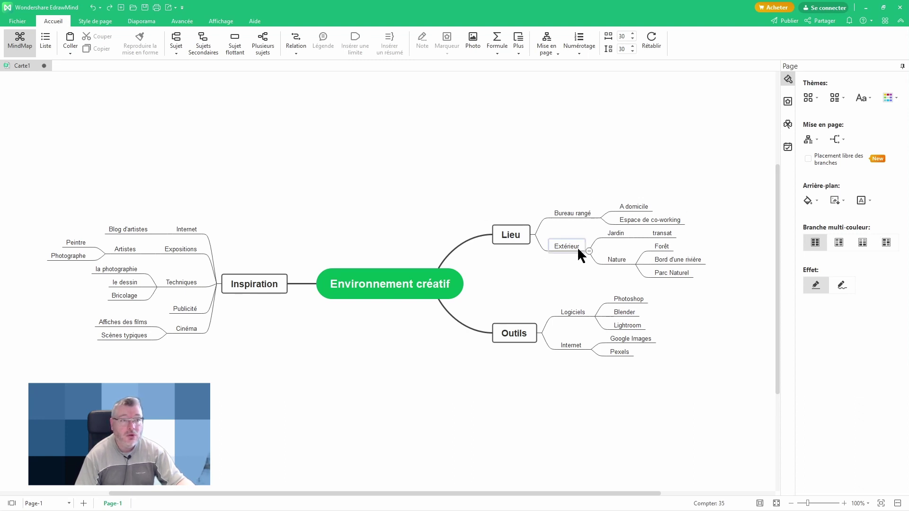
pyautogui.click(571, 217)
pyautogui.rightClick(572, 215)
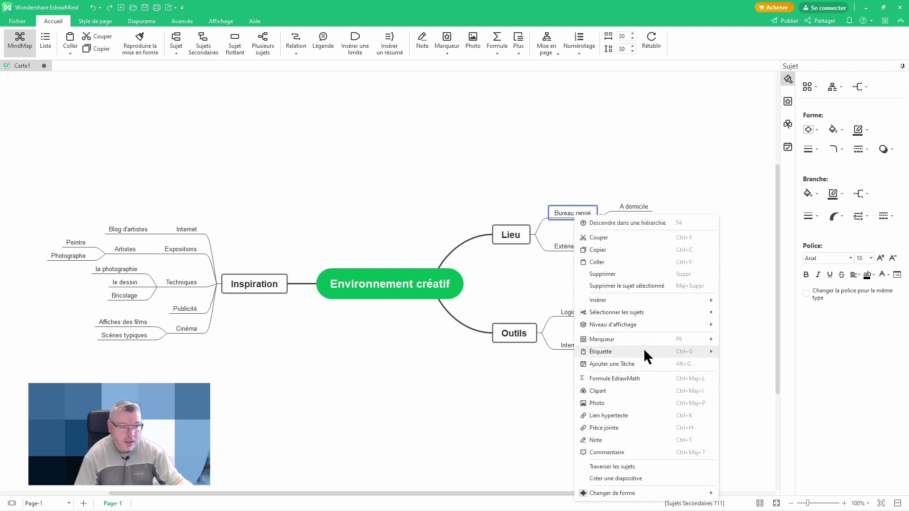
pyautogui.click(618, 440)
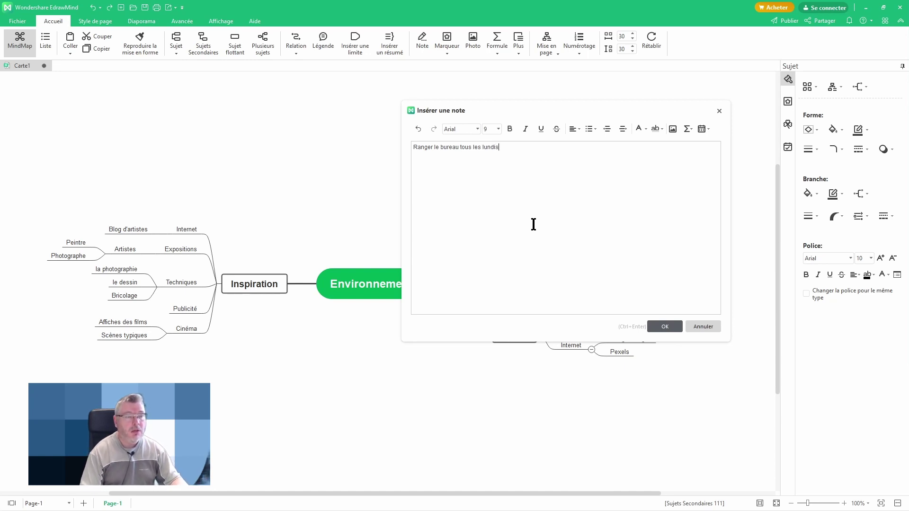
pyautogui.click(674, 331)
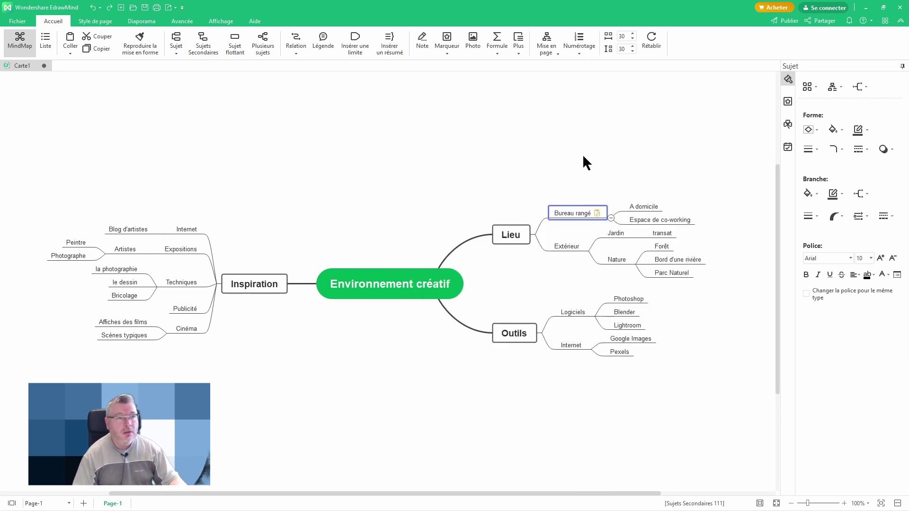
# Write the comment "Organiser un lieu dédié" for the "Jardin" topic, copy its text and close the comment window.
pyautogui.click(564, 249)
pyautogui.click(618, 237)
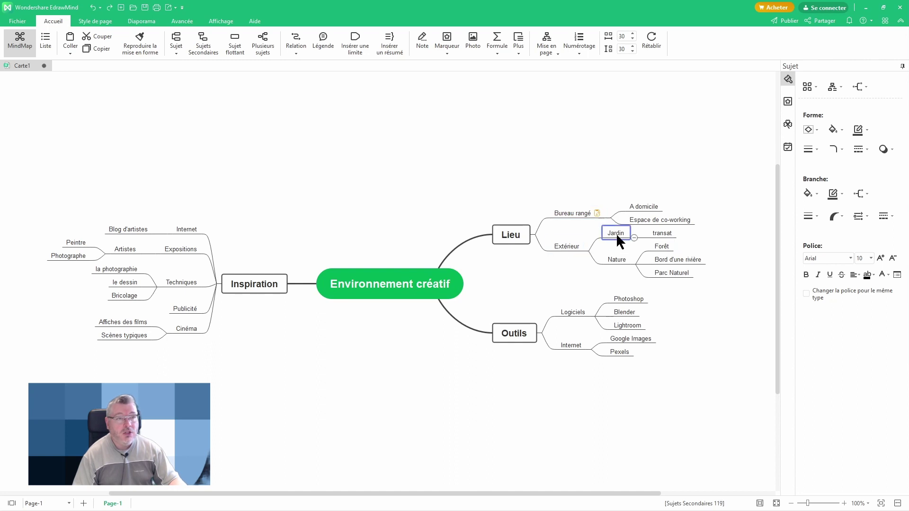
pyautogui.rightClick(617, 238)
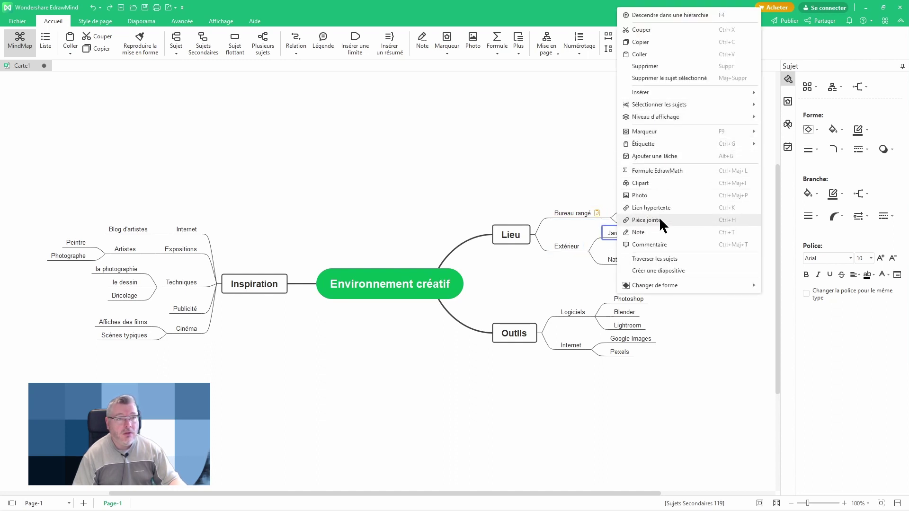
pyautogui.click(655, 245)
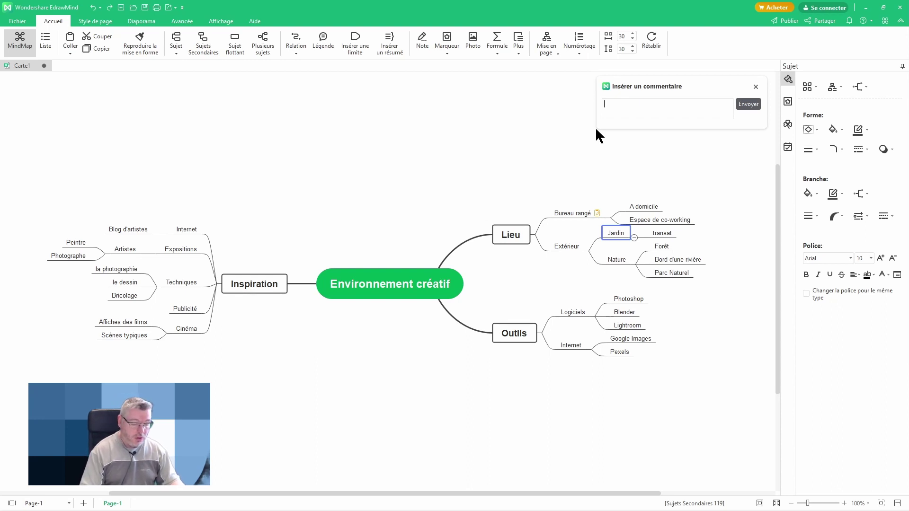
pyautogui.write('Org')
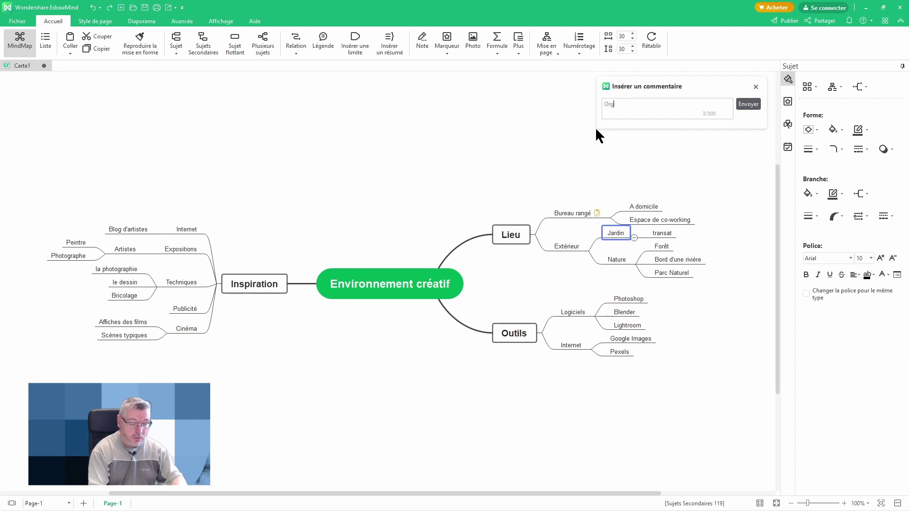
pyautogui.write('aniser')
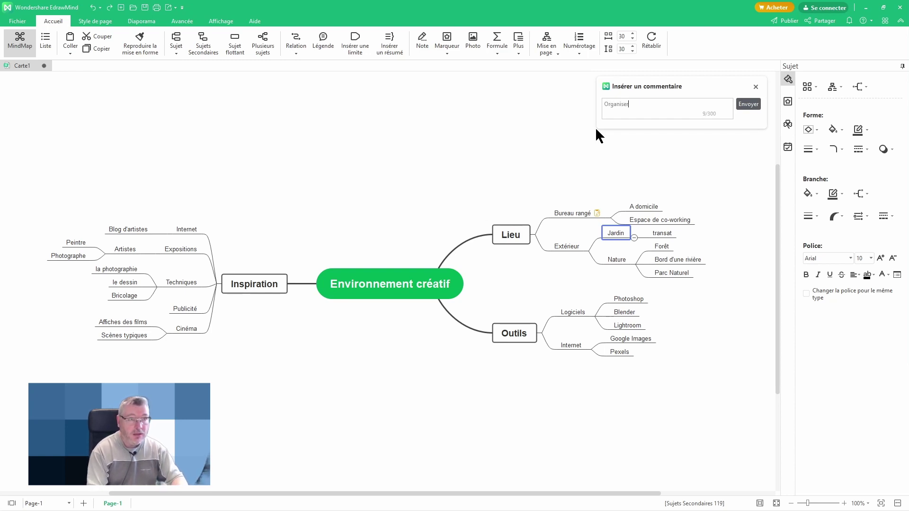
pyautogui.write(' un li')
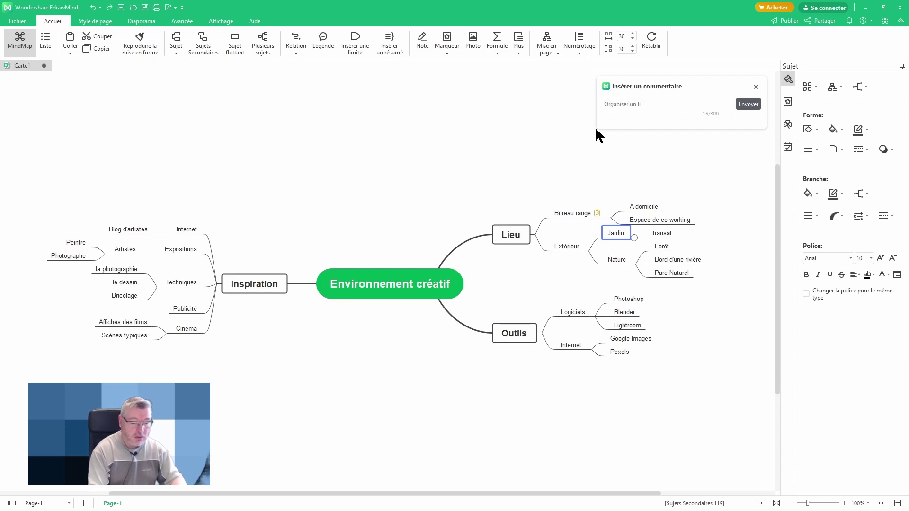
pyautogui.write('eu dédié')
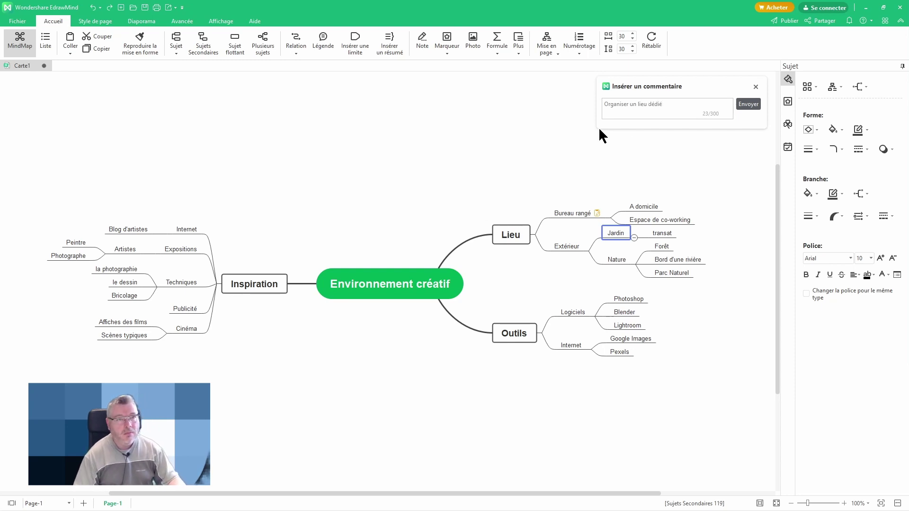
pyautogui.moveTo(663, 107); pyautogui.dragTo(577, 98)
pyautogui.hotkey('ctrl', 'c')
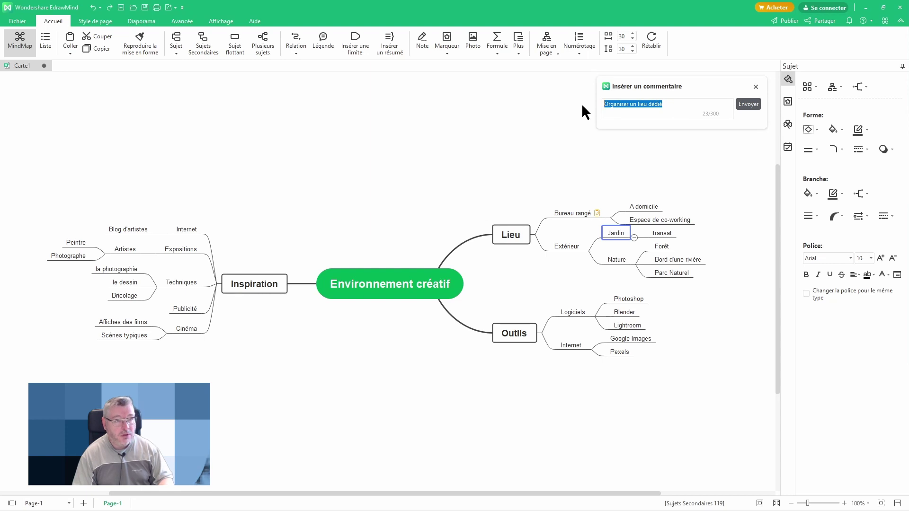
pyautogui.click(748, 103)
pyautogui.click(755, 87)
# Attach a note to "Jardin" containing the copied text "Organiser un lieu dédié", keeping the original format.
pyautogui.rightClick(613, 232)
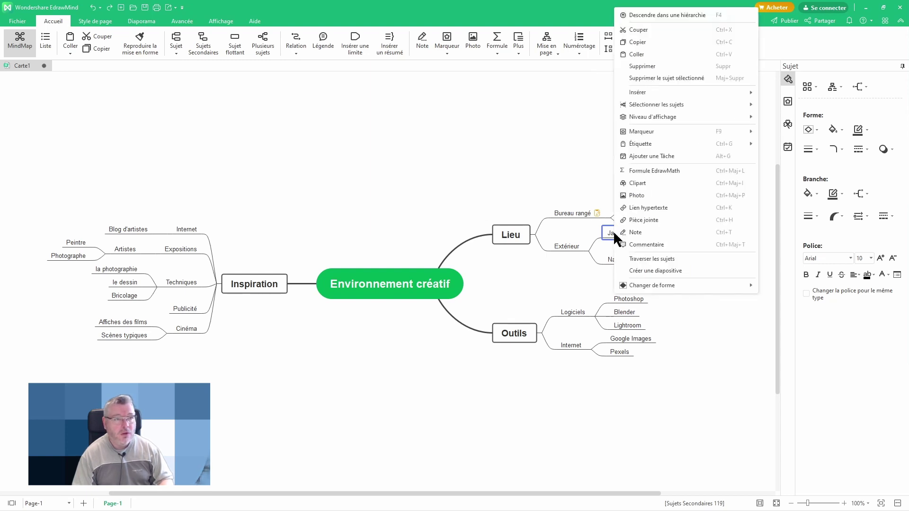
pyautogui.click(641, 232)
pyautogui.hotkey('ctrl', 'v')
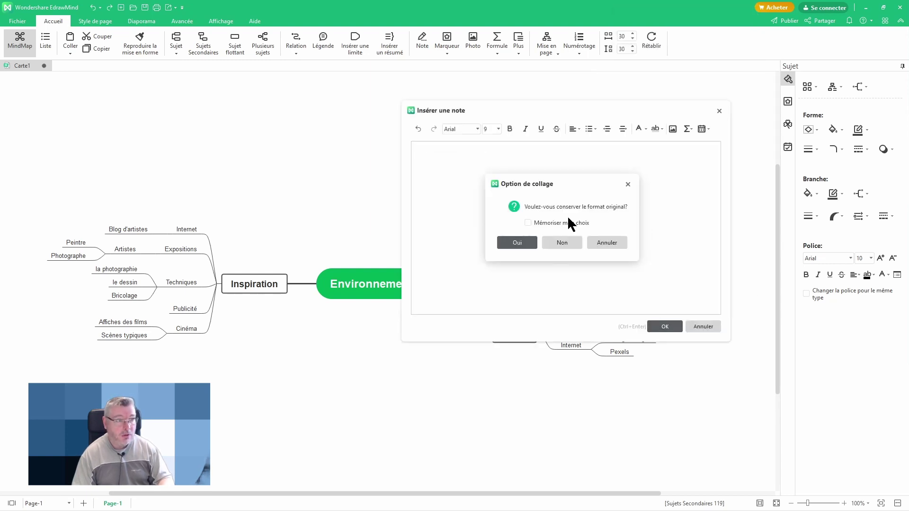
pyautogui.click(524, 243)
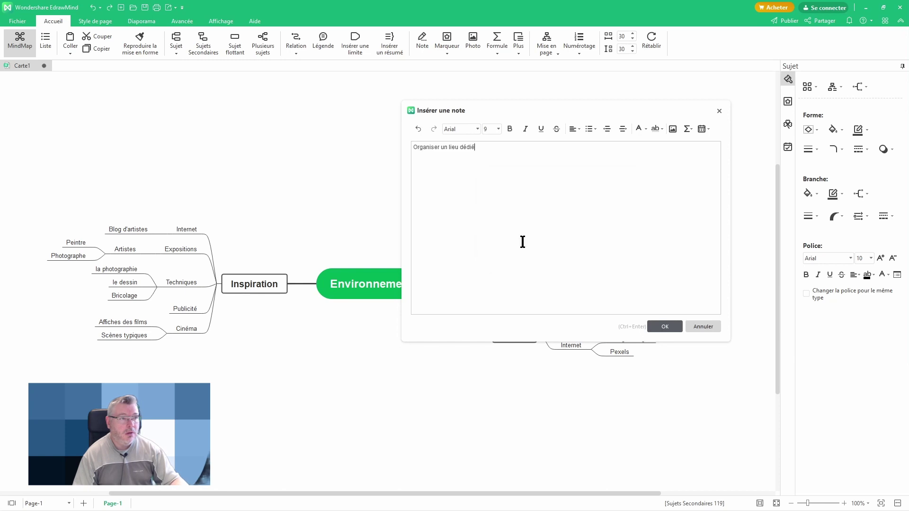
pyautogui.click(666, 327)
pyautogui.click(676, 155)
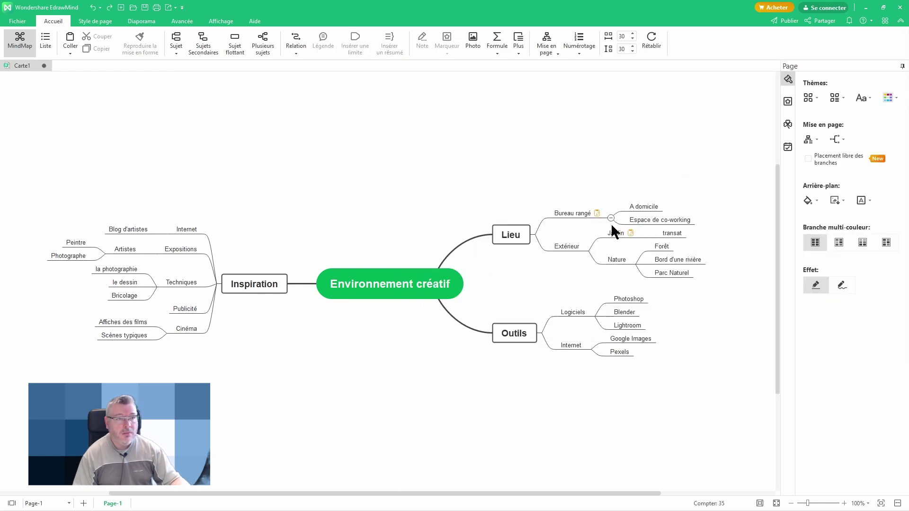
# Reopen the "Bureau rangé" note, try bullet formatting on its text, remove the bullet and indent, and close the note.
pyautogui.moveTo(597, 215)
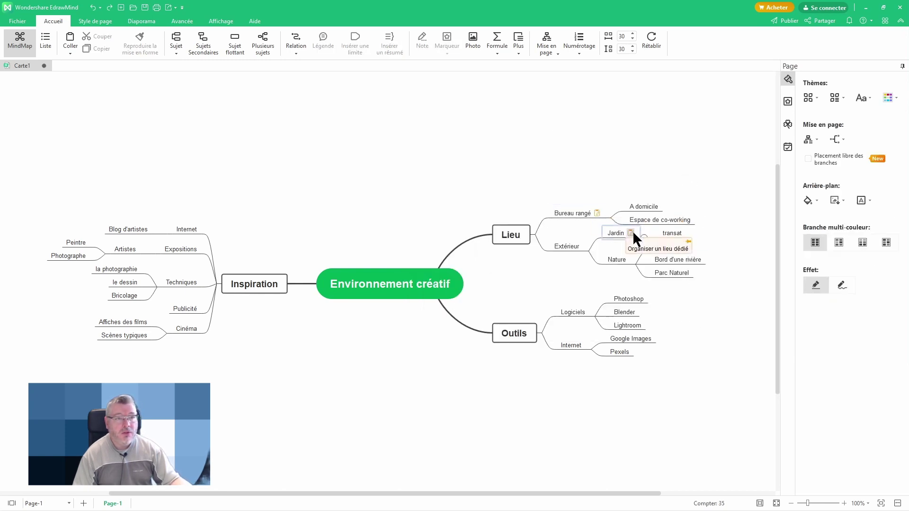
pyautogui.click(597, 213)
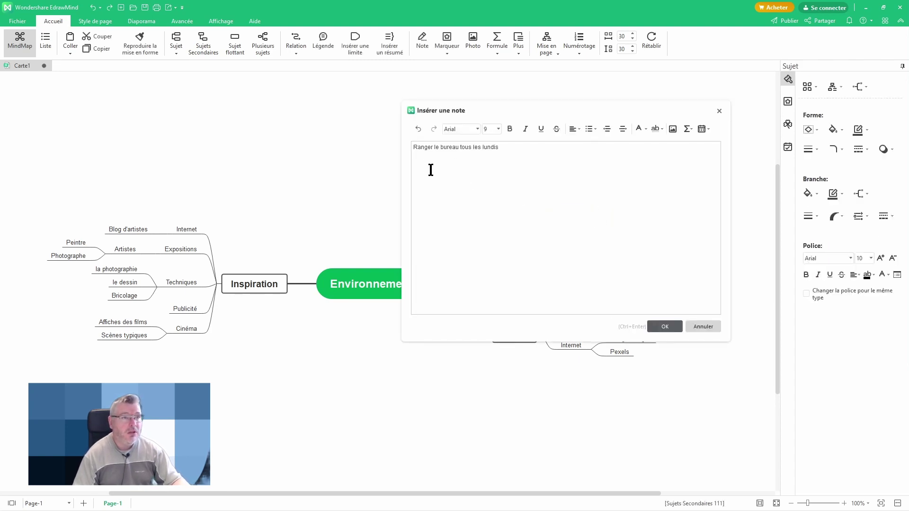
pyautogui.click(588, 128)
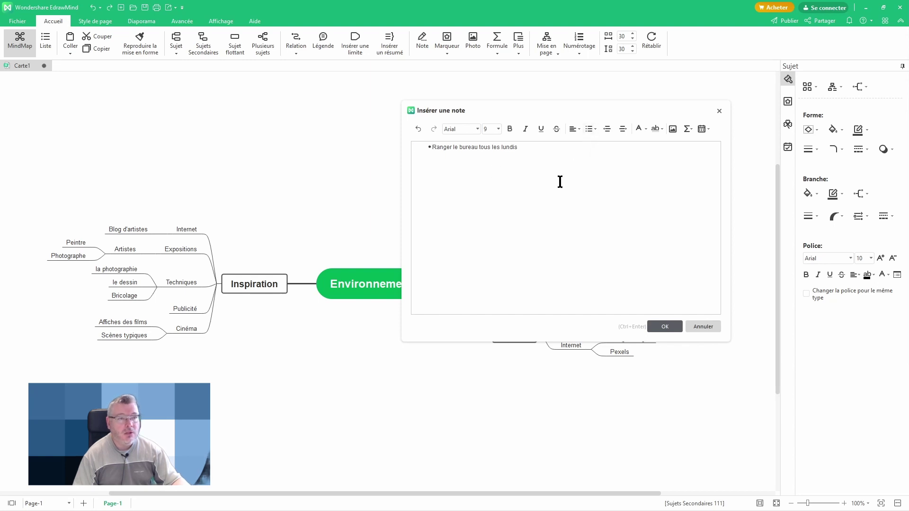
pyautogui.press('BackSpace')
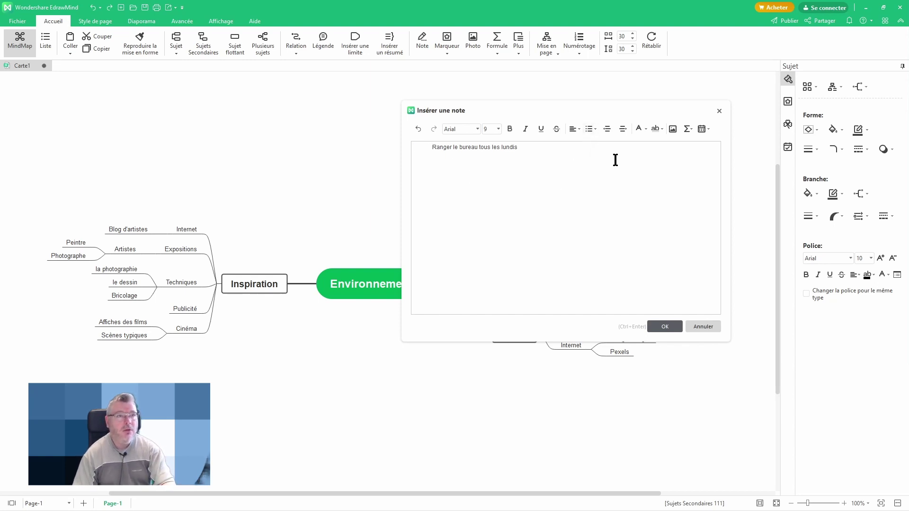
pyautogui.press('BackSpace')
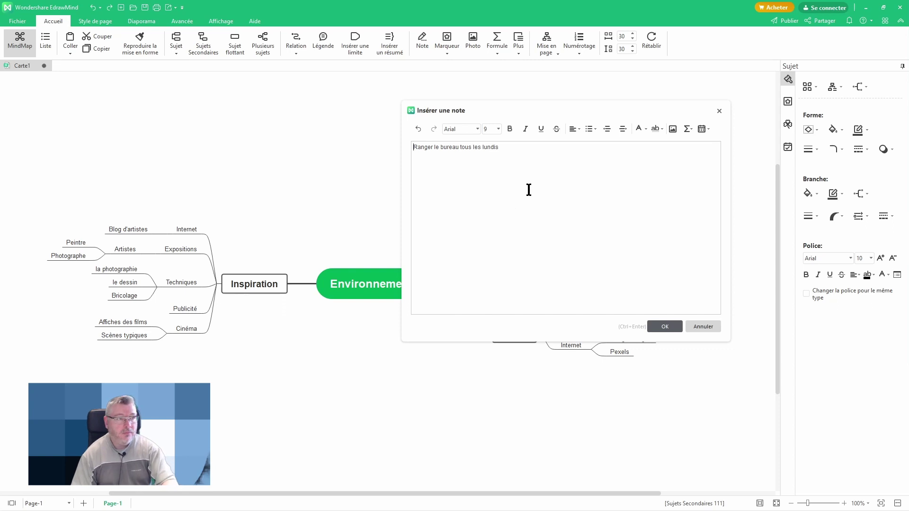
pyautogui.click(664, 328)
pyautogui.click(606, 144)
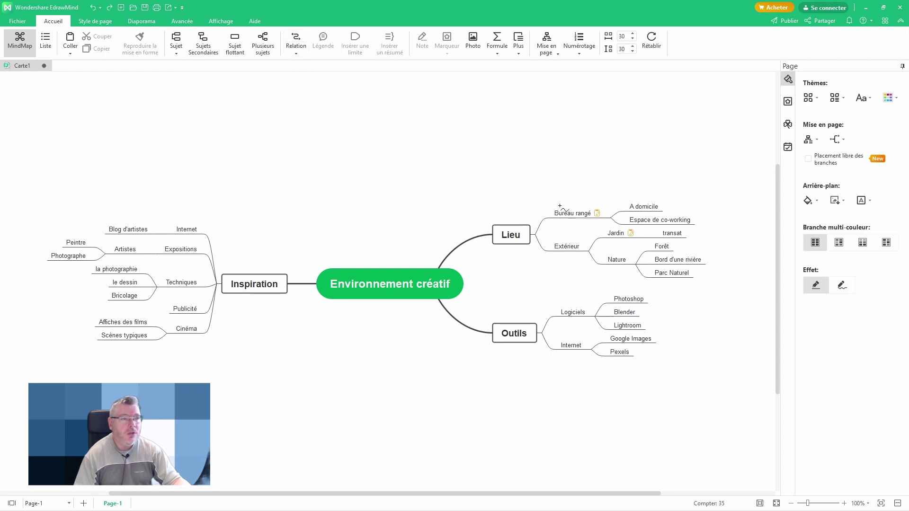
# Draw a relation from "Bureau rangé" to "Techniques" and label it "Préparer un établi".
pyautogui.click(572, 213)
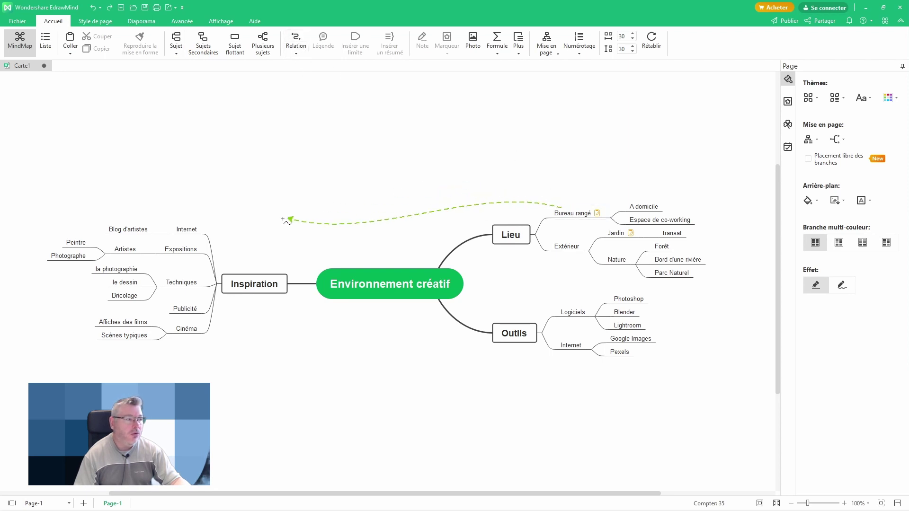
pyautogui.click(181, 282)
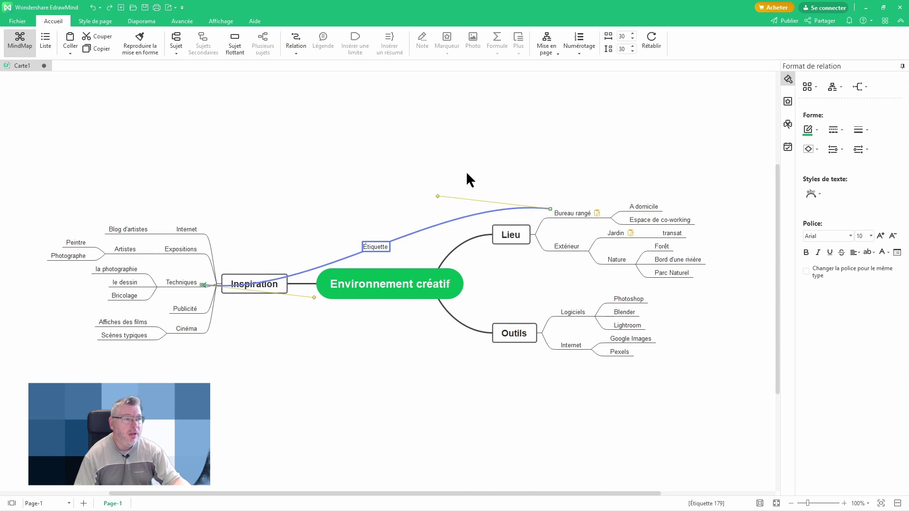
pyautogui.doubleClick(382, 246)
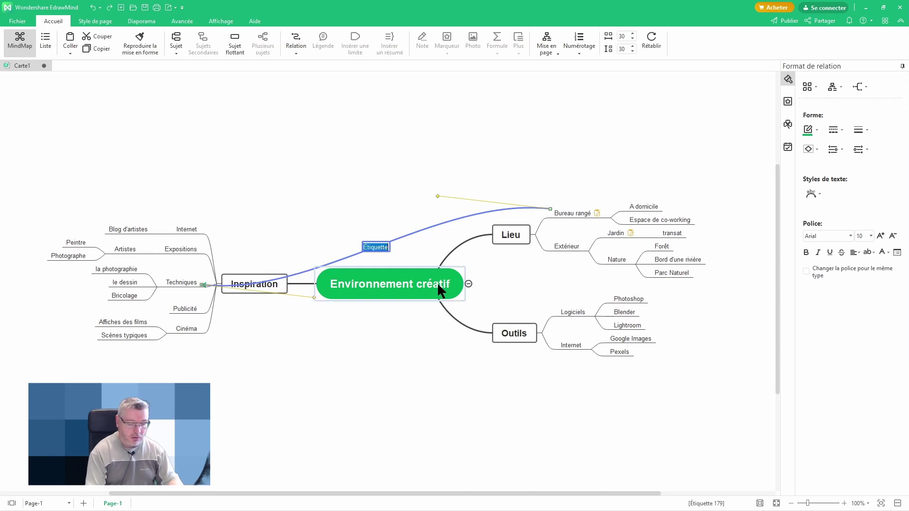
pyautogui.write('Pr')
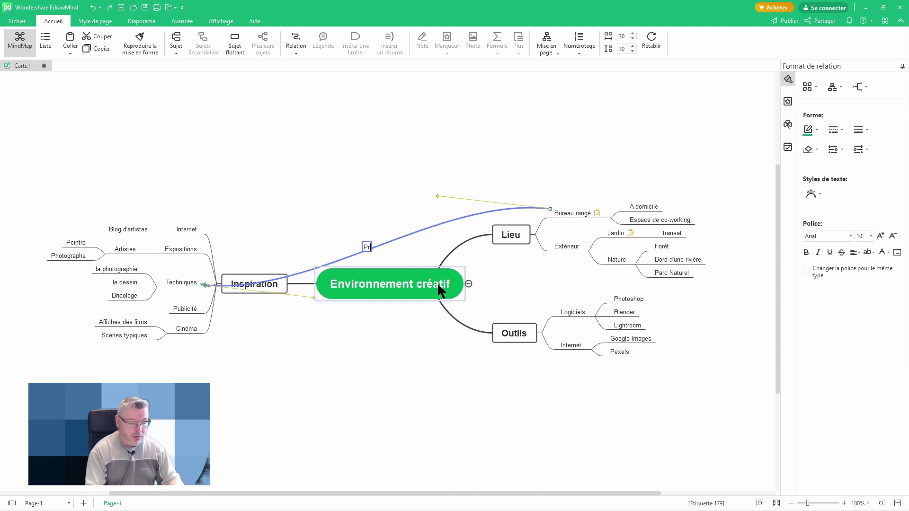
pyautogui.write('éparer un ')
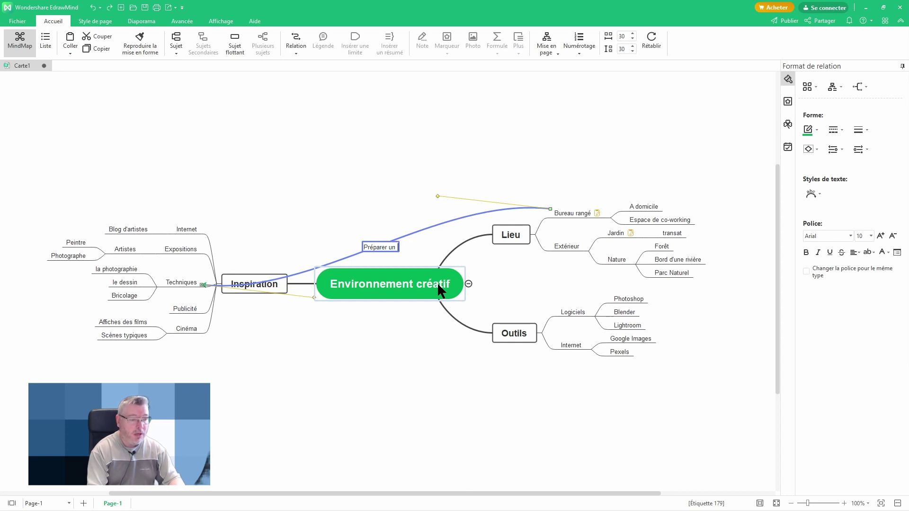
pyautogui.write('étbali')
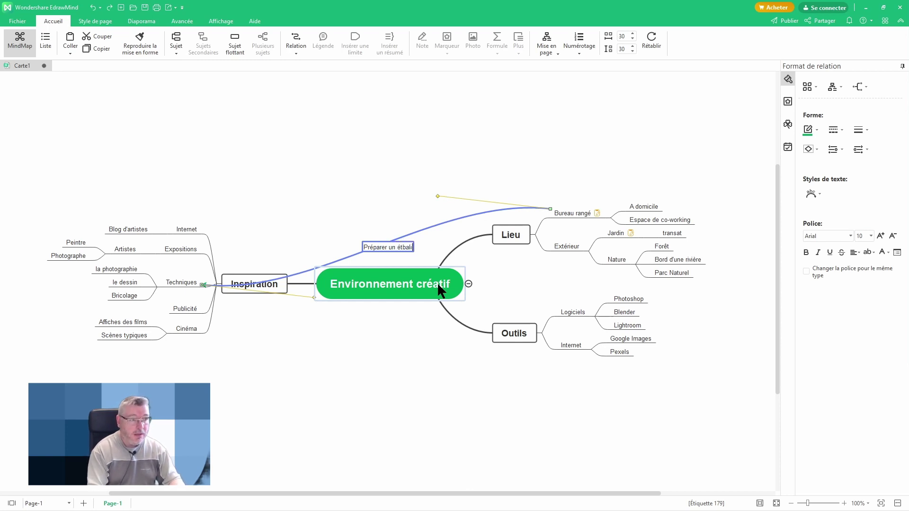
pyautogui.press('BackSpace')
pyautogui.press('BackSpace')
pyautogui.press('BackSpace')
pyautogui.press('BackSpace')
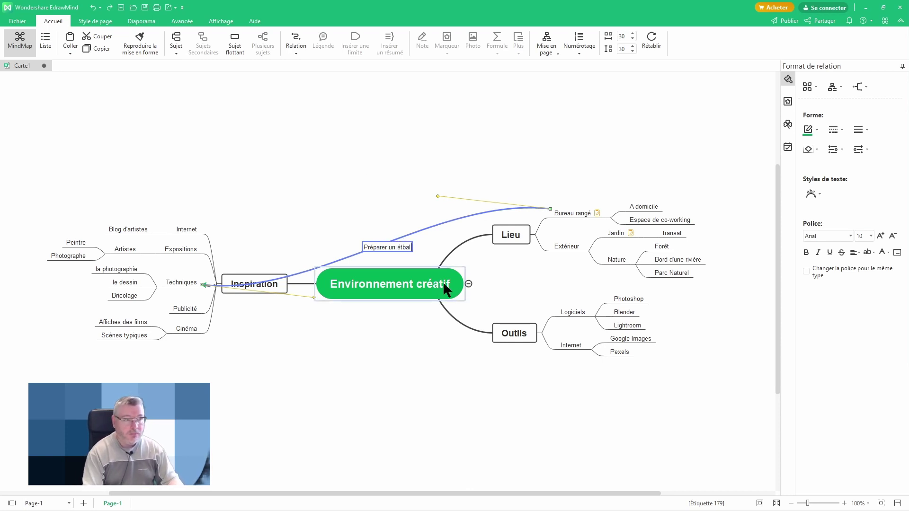
pyautogui.write('abli')
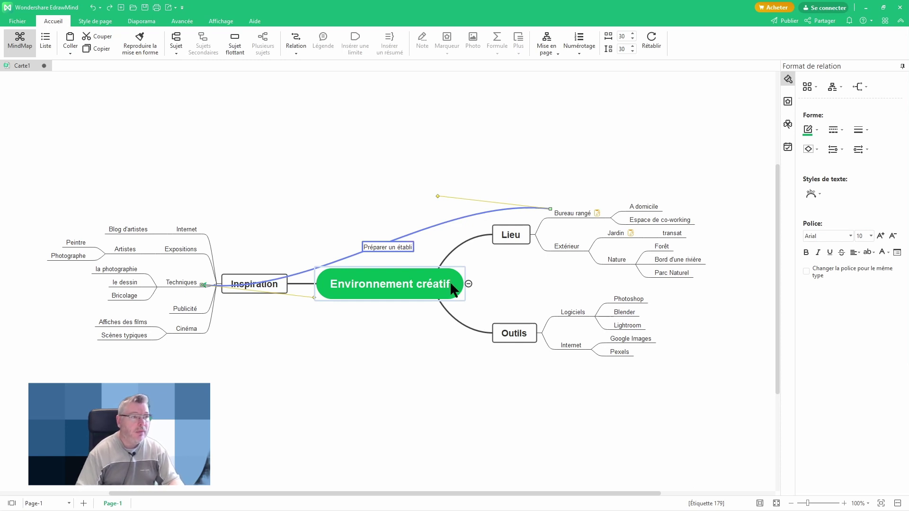
pyautogui.click(417, 175)
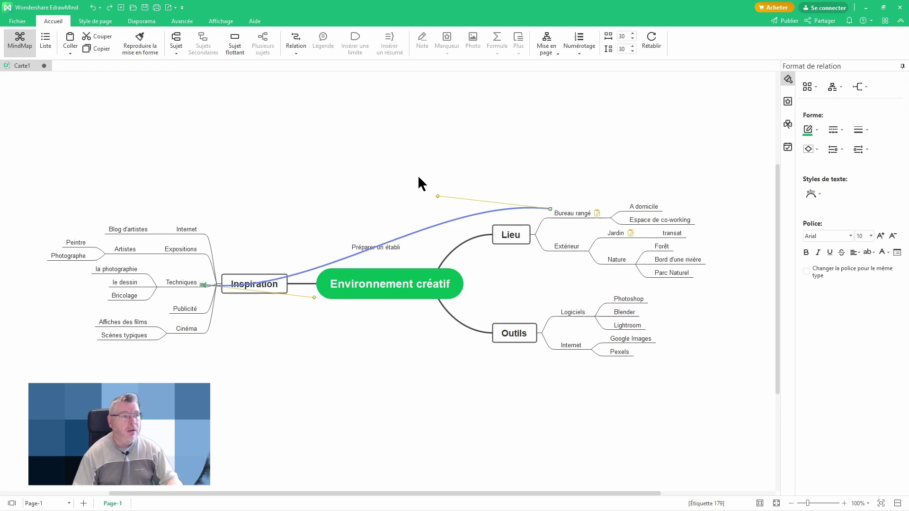
# Reshape the relation's curve at both ends so it arches above the central topic and reaches "Techniques" from above.
pyautogui.click(379, 247)
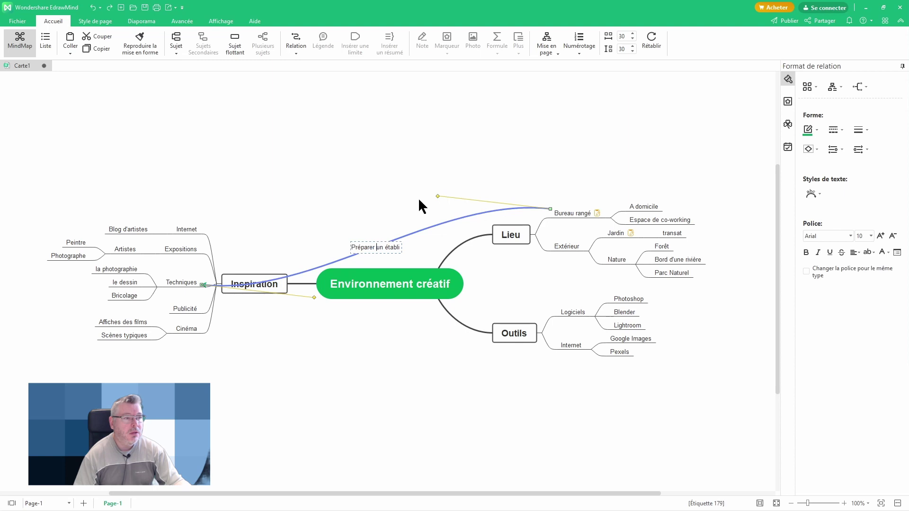
pyautogui.moveTo(437, 196); pyautogui.dragTo(390, 110)
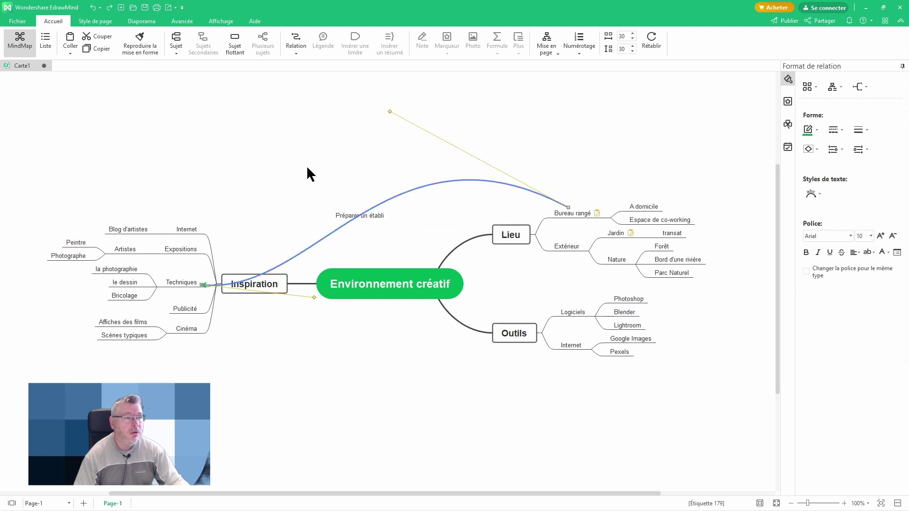
pyautogui.click(306, 168)
pyautogui.click(263, 274)
pyautogui.moveTo(313, 298); pyautogui.dragTo(308, 213)
pyautogui.click(289, 171)
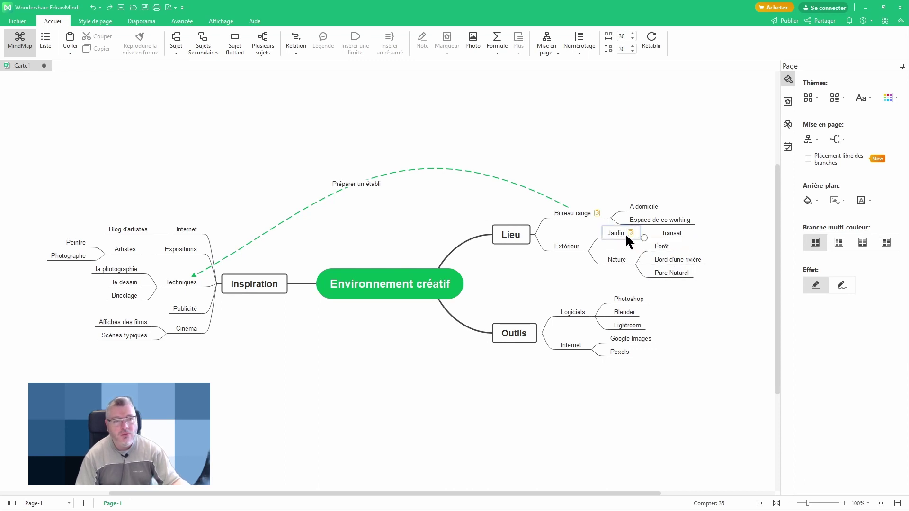
pyautogui.moveTo(630, 232)
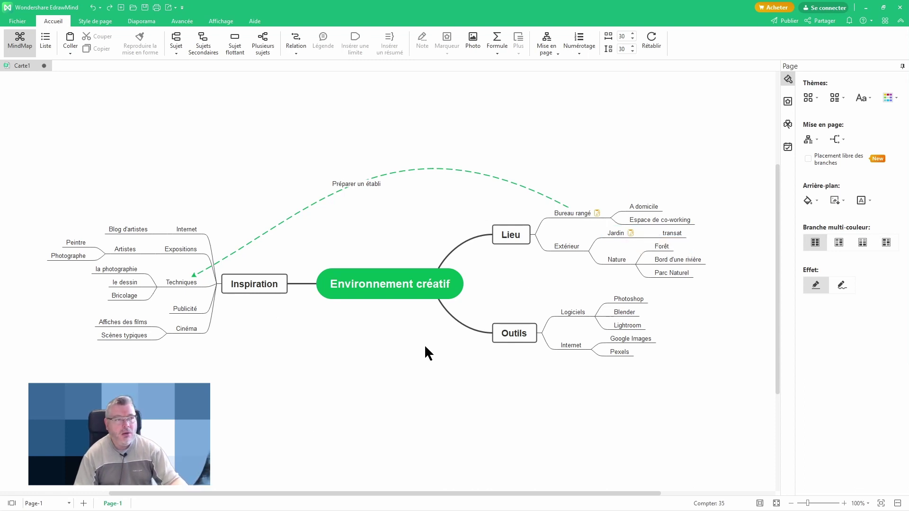
# Add a new main topic to "Environnement créatif" and name it "Mise en condition psychologique".
pyautogui.click(357, 279)
pyautogui.press('Tab')
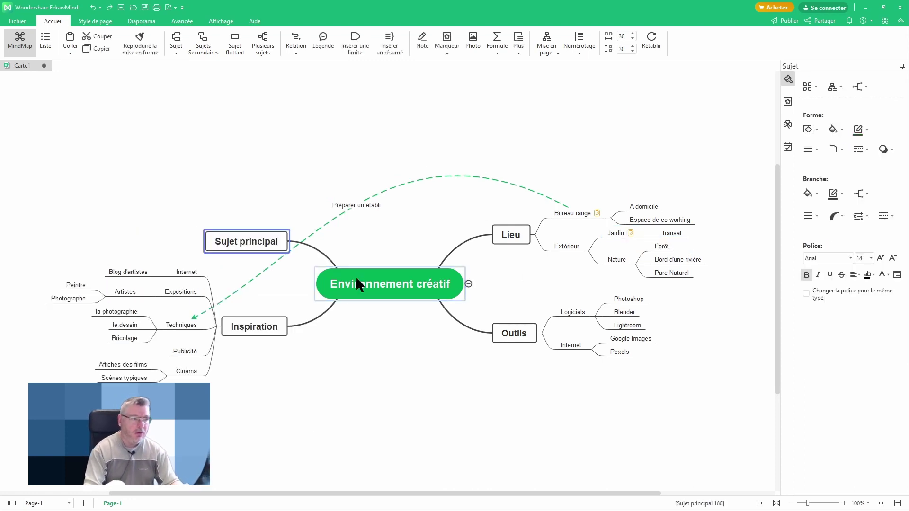
pyautogui.doubleClick(247, 244)
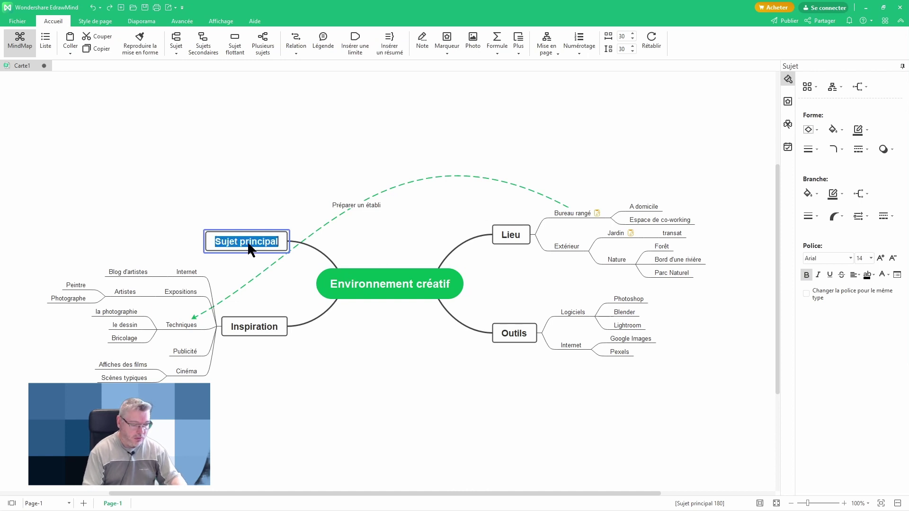
pyautogui.write('Mise en')
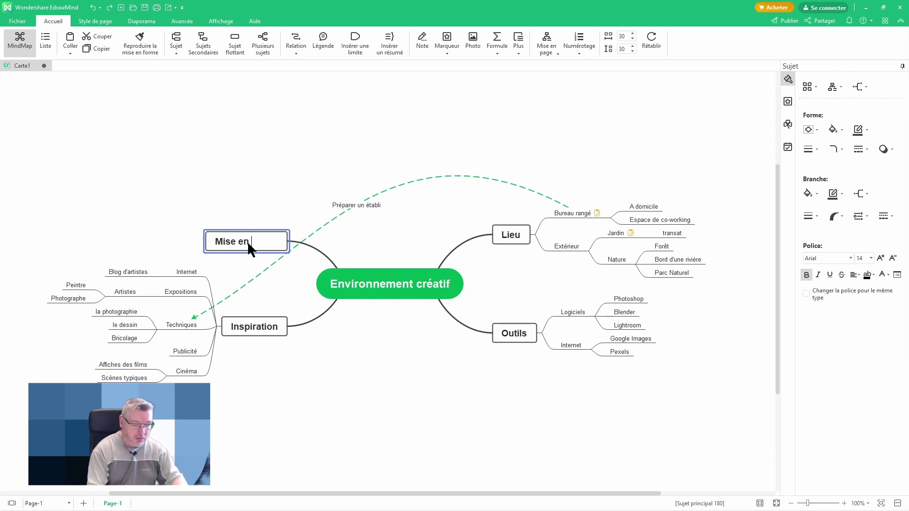
pyautogui.write('condition')
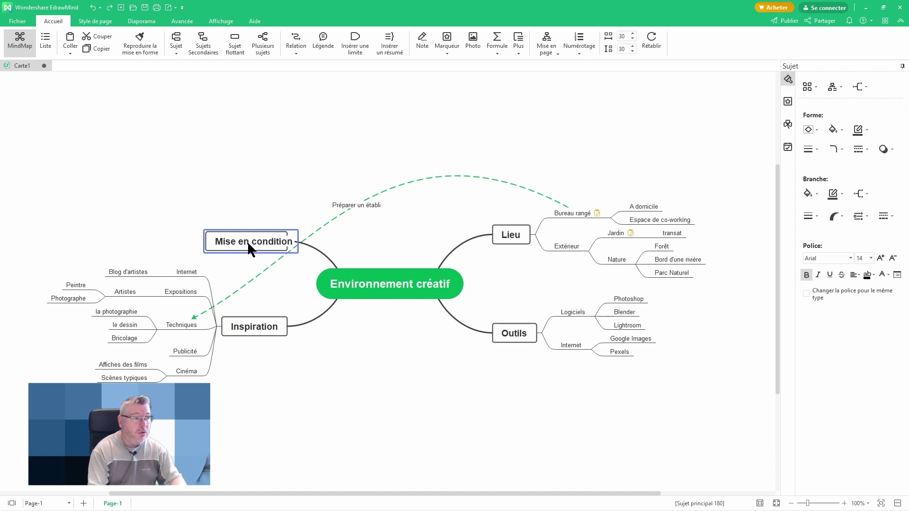
pyautogui.write(' ph')
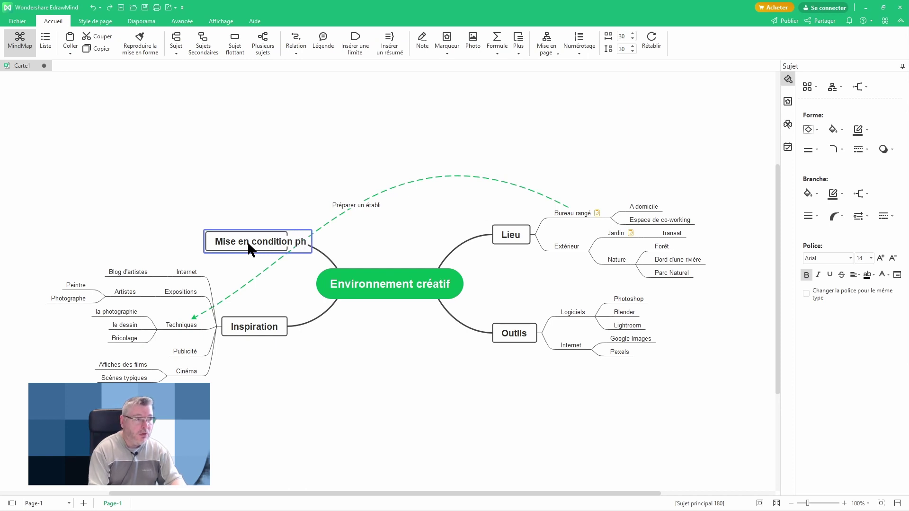
pyautogui.press('BackSpace')
pyautogui.press('BackSpace')
pyautogui.write('spi')
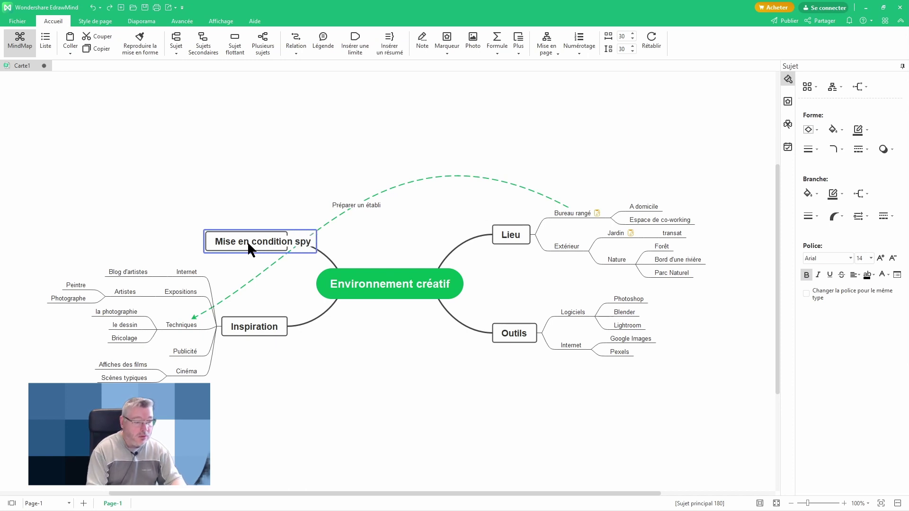
pyautogui.press('BackSpace')
pyautogui.press('BackSpace')
pyautogui.press('BackSpace')
pyautogui.write('psy')
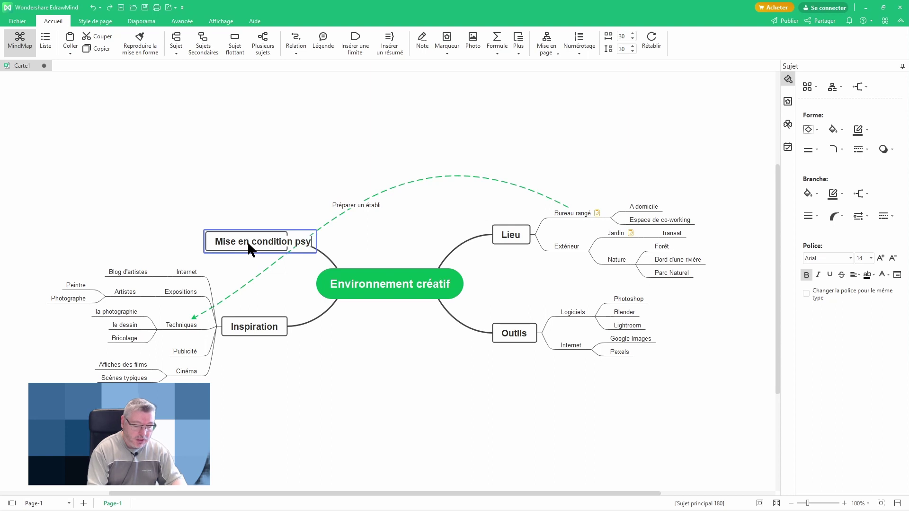
pyautogui.write('chologique')
pyautogui.press('Return')
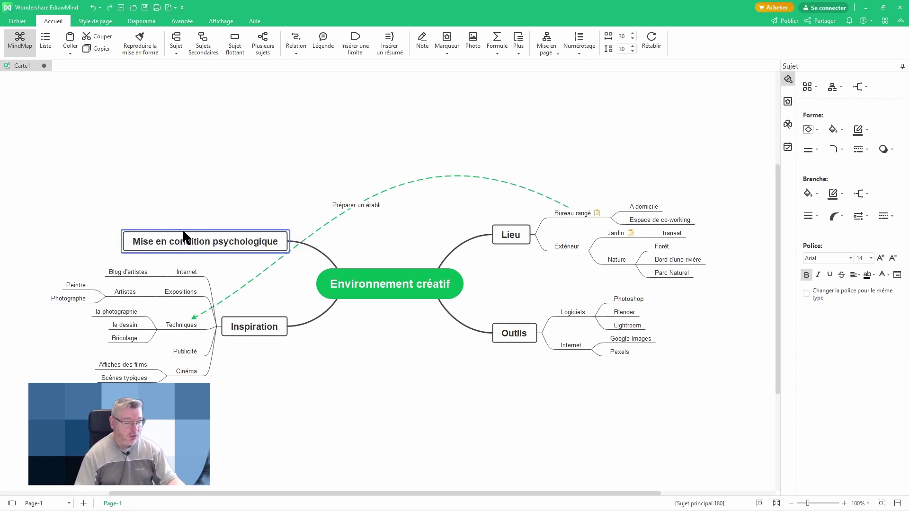
# Add a subtopic named "méditation" under "Mise en condition psychologique".
pyautogui.press('Tab')
pyautogui.doubleClick(91, 238)
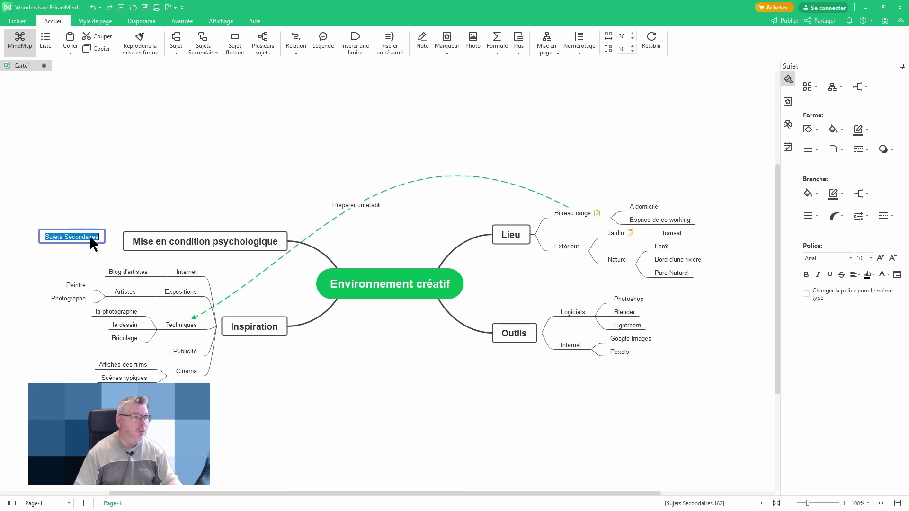
pyautogui.write('méd')
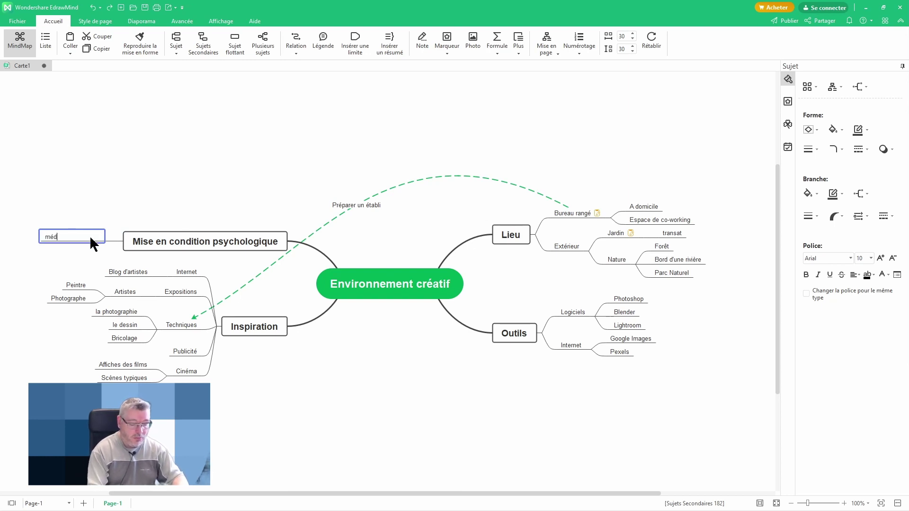
pyautogui.write('itation')
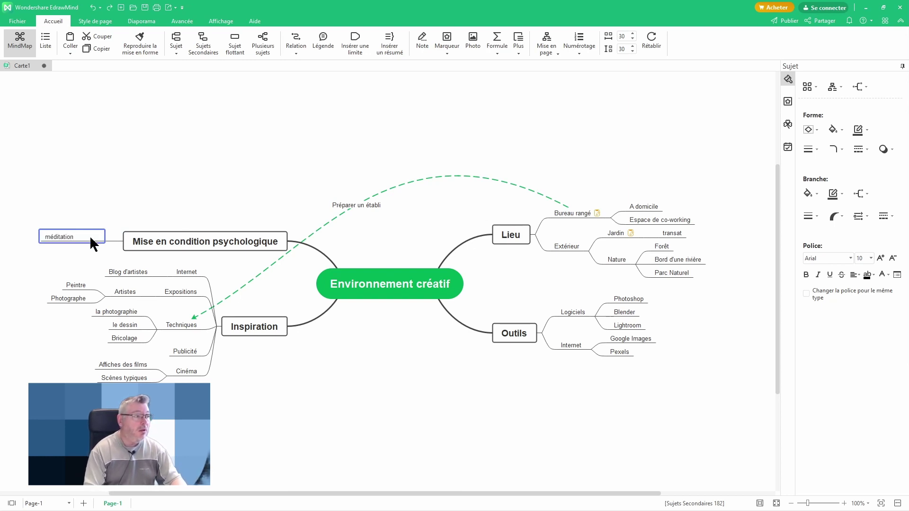
pyautogui.press('Return')
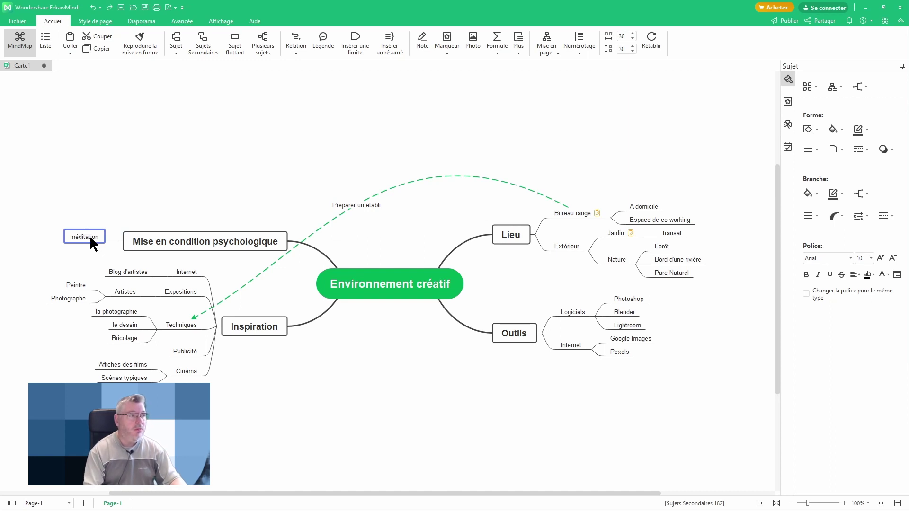
# Add a sibling topic after "méditation" named "10min de lecture" and clear the selection.
pyautogui.press('Return')
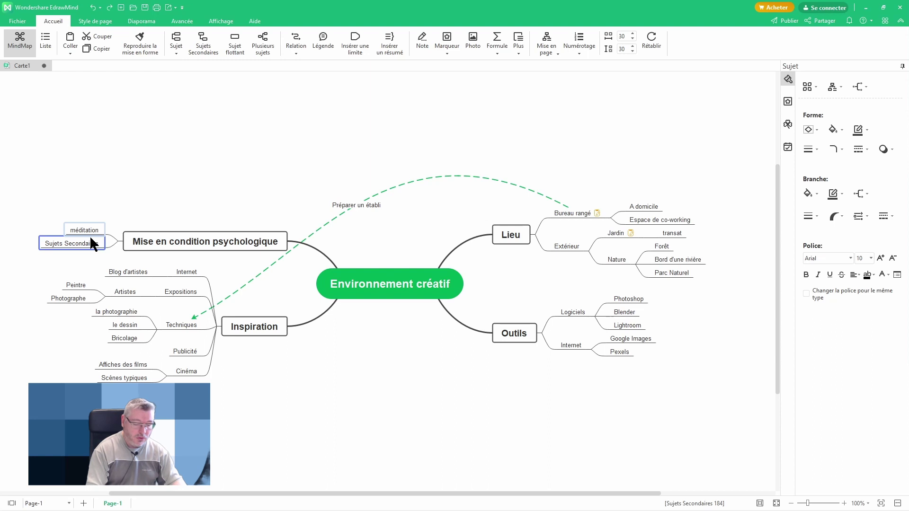
pyautogui.write('10min de ')
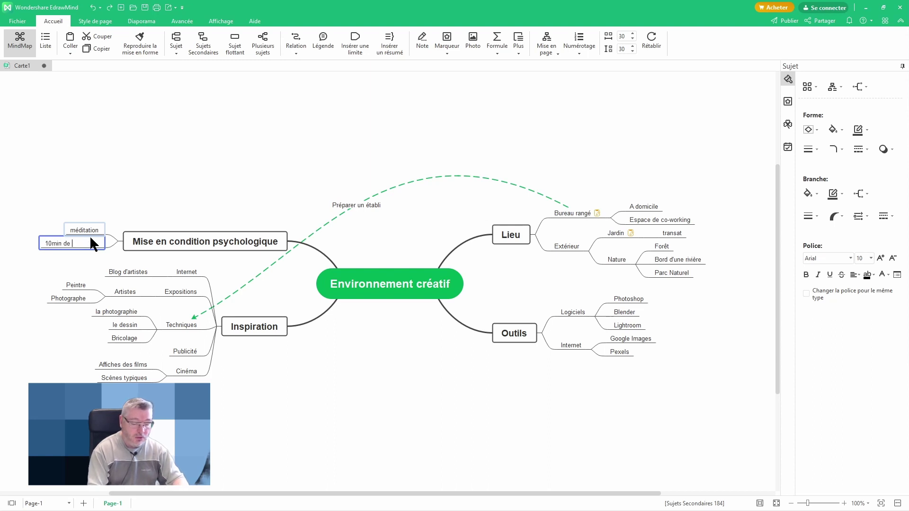
pyautogui.write('lecture')
pyautogui.press('Return')
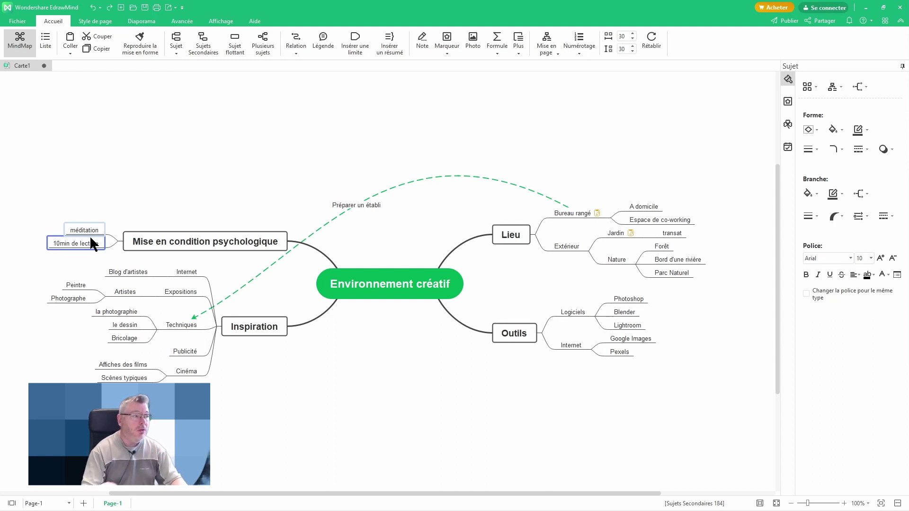
pyautogui.click(167, 190)
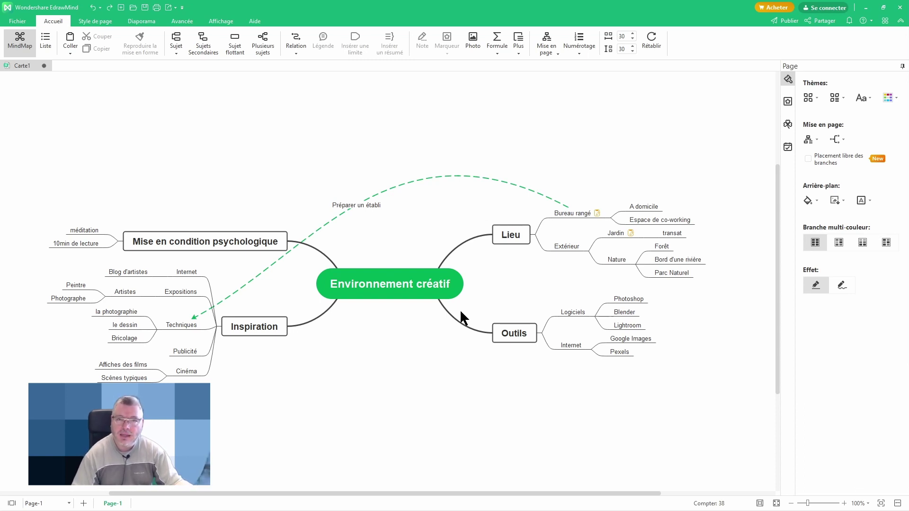
pyautogui.moveTo(467, 274)
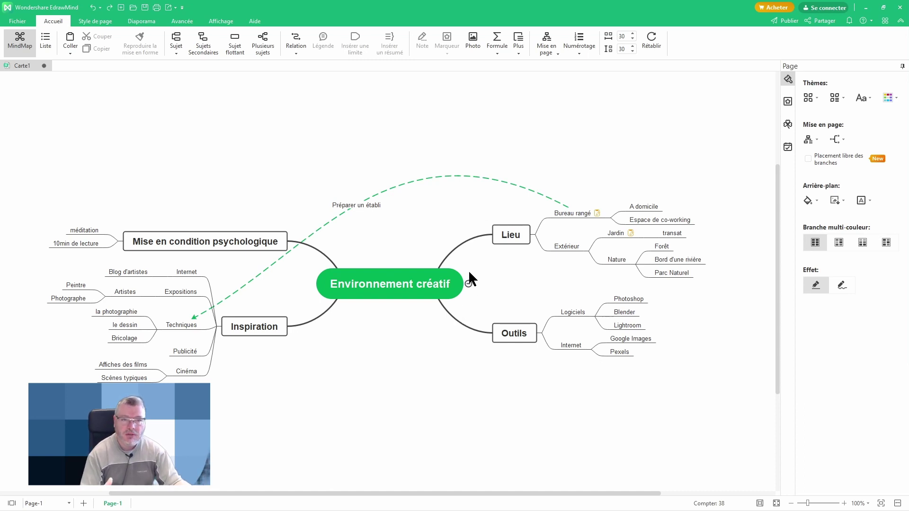